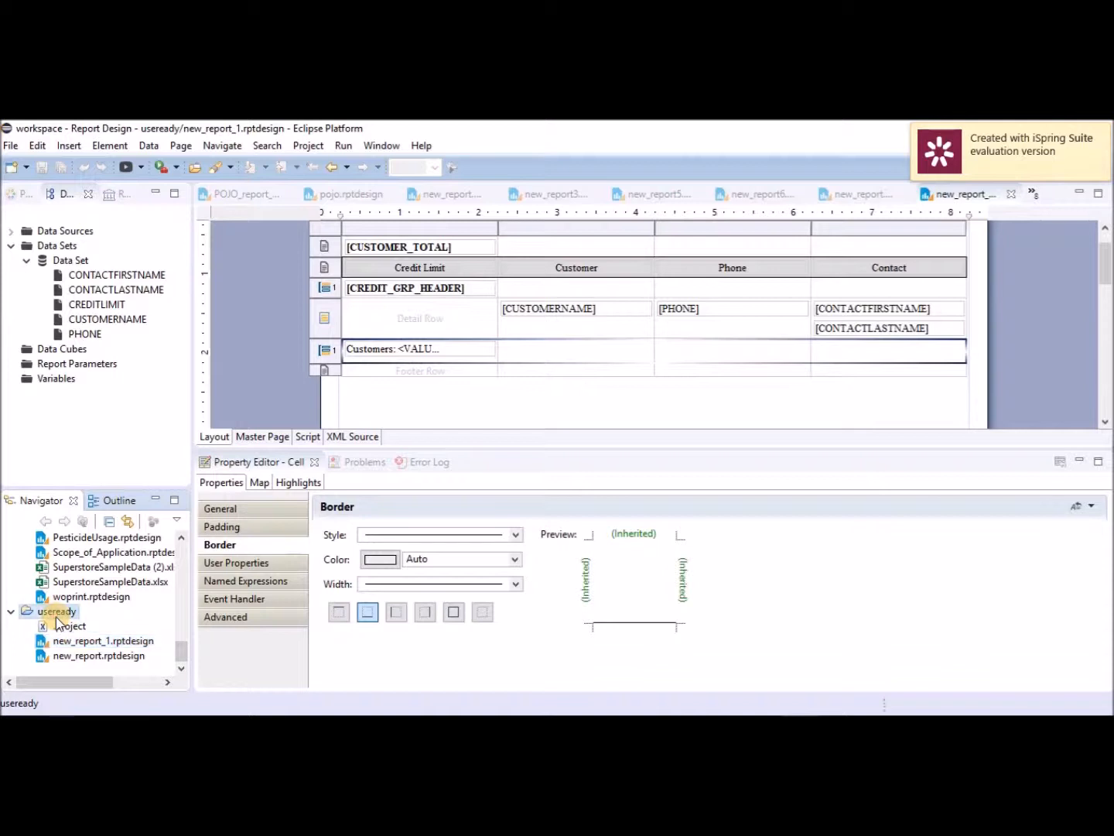
Create a new report named subreport.rptdesign in the useready project using the Blank Report template
{"action": "left_click", "coordinate": [87, 657]}
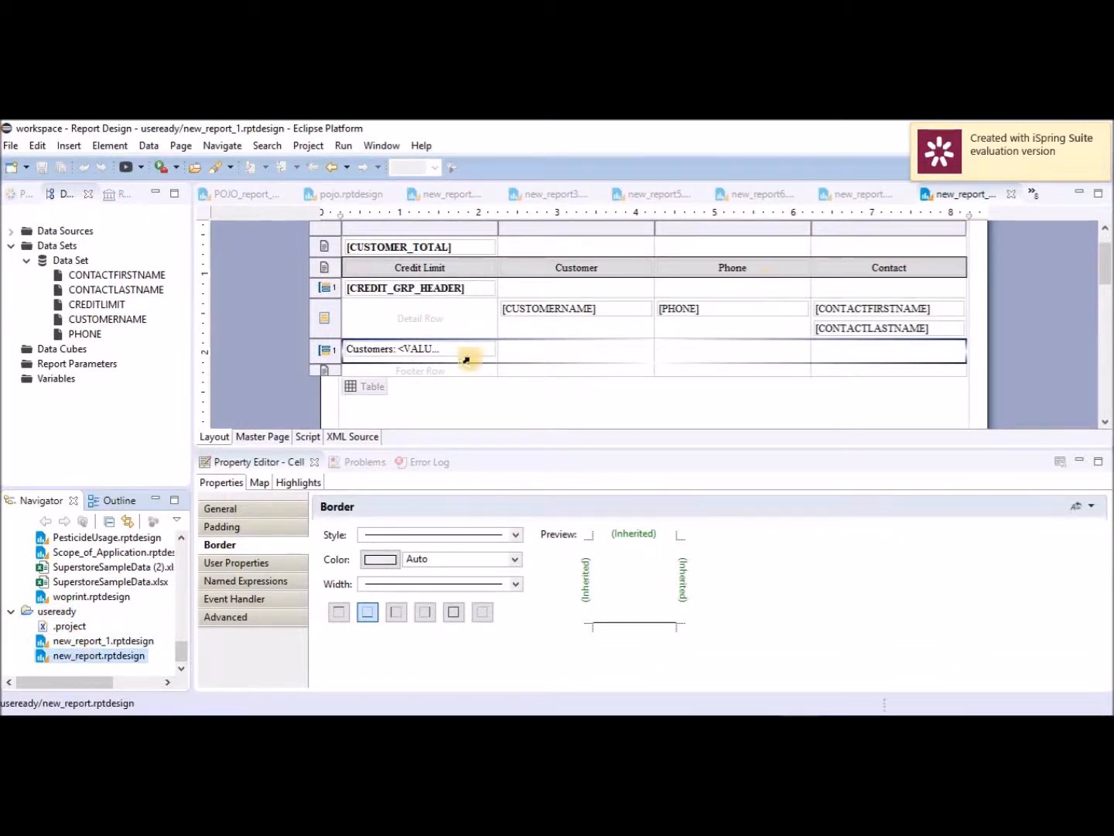
{"action": "left_click", "coordinate": [54, 612]}
{"action": "left_click", "coordinate": [13, 147]}
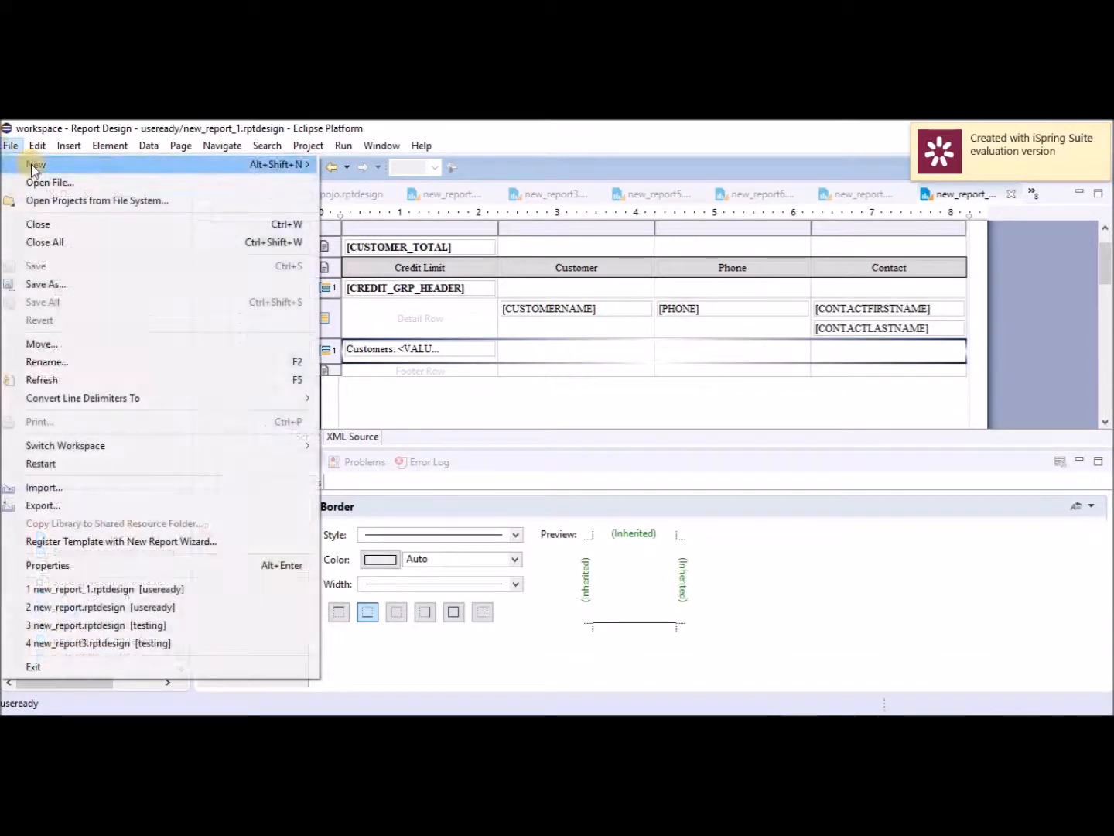
{"action": "mouse_move", "coordinate": [144, 164]}
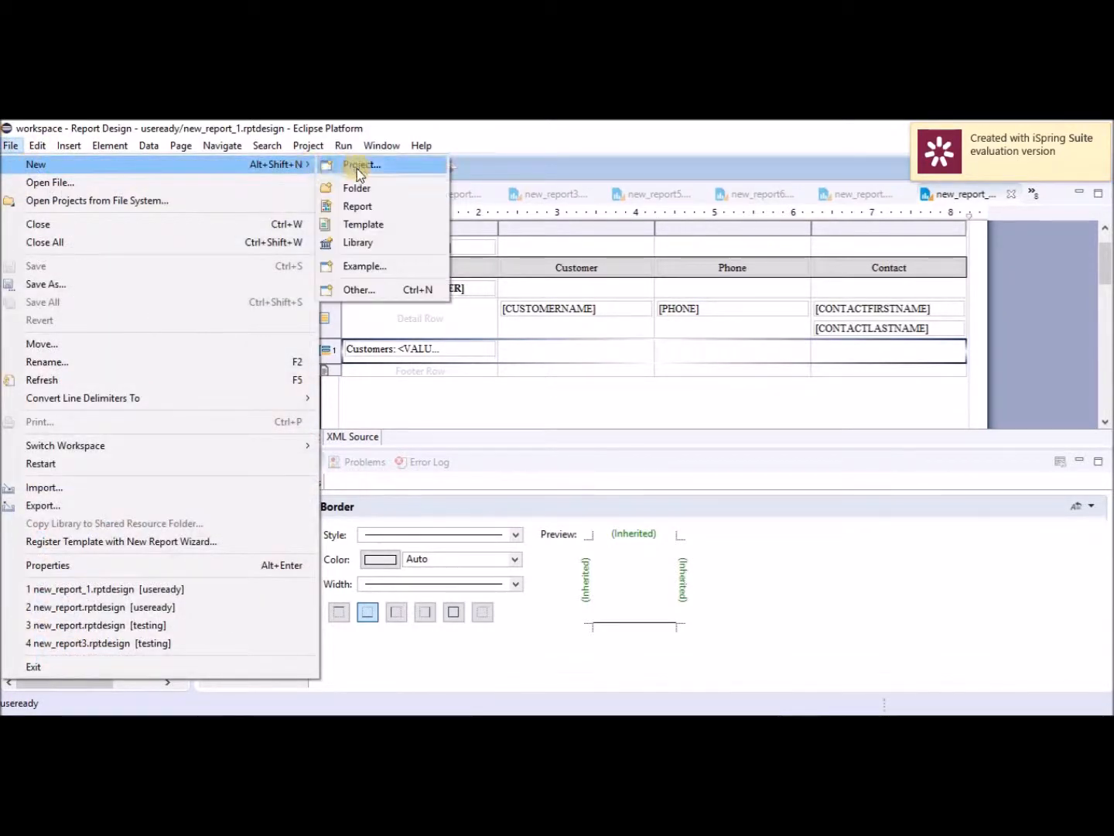
{"action": "left_click", "coordinate": [369, 209]}
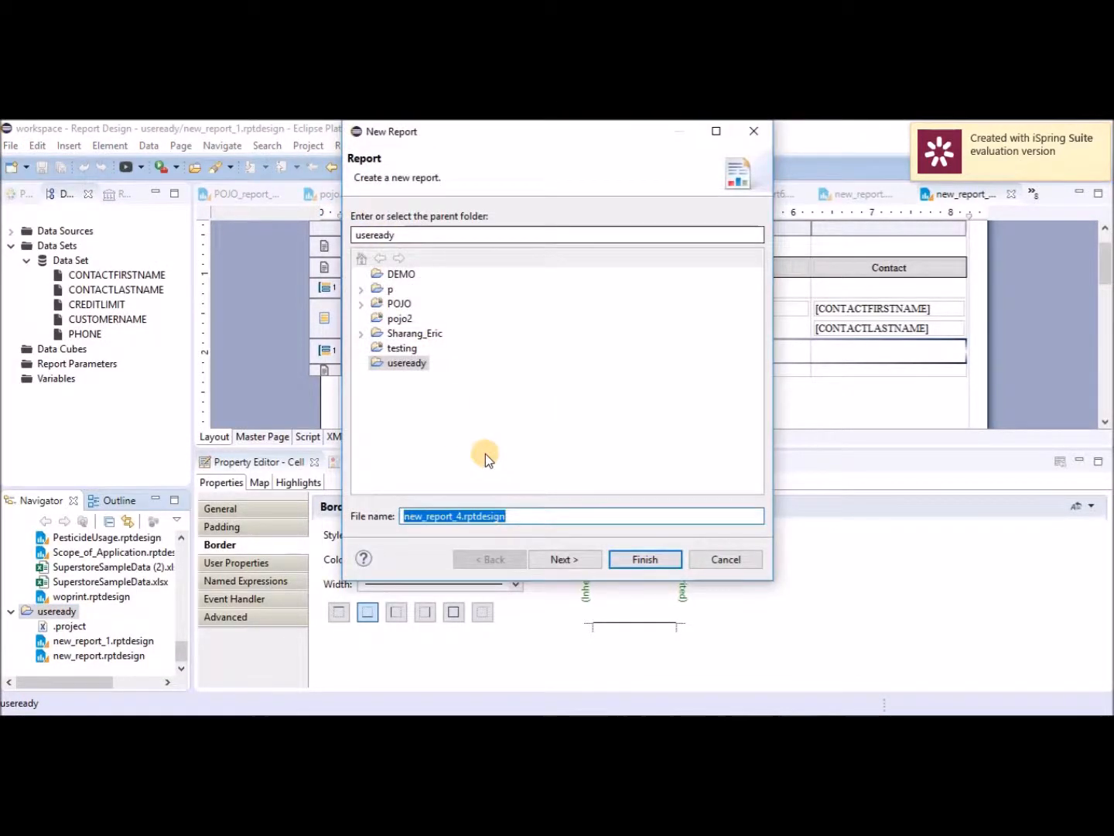
{"action": "left_click", "coordinate": [462, 515]}
{"action": "left_click_drag", "start_coordinate": [462, 515], "coordinate": [400, 516]}
{"action": "type", "text": "subreport"}
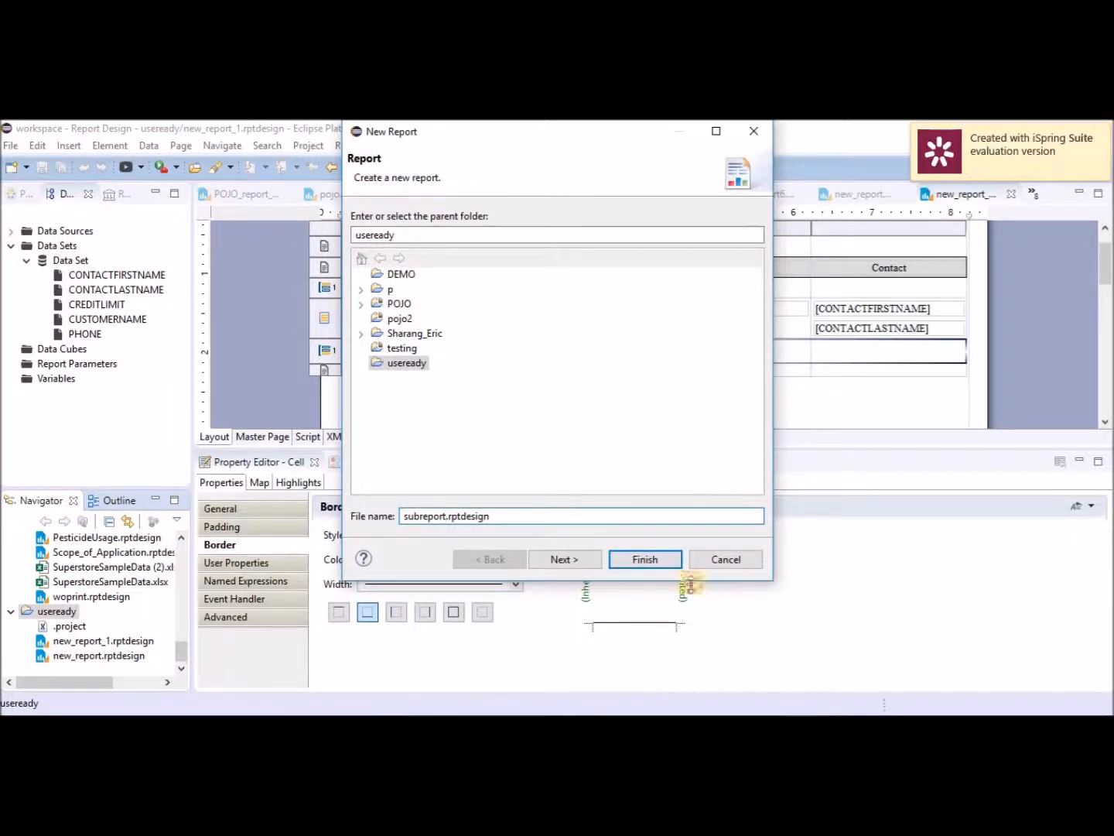
{"action": "left_click", "coordinate": [622, 560]}
{"action": "left_click", "coordinate": [562, 559]}
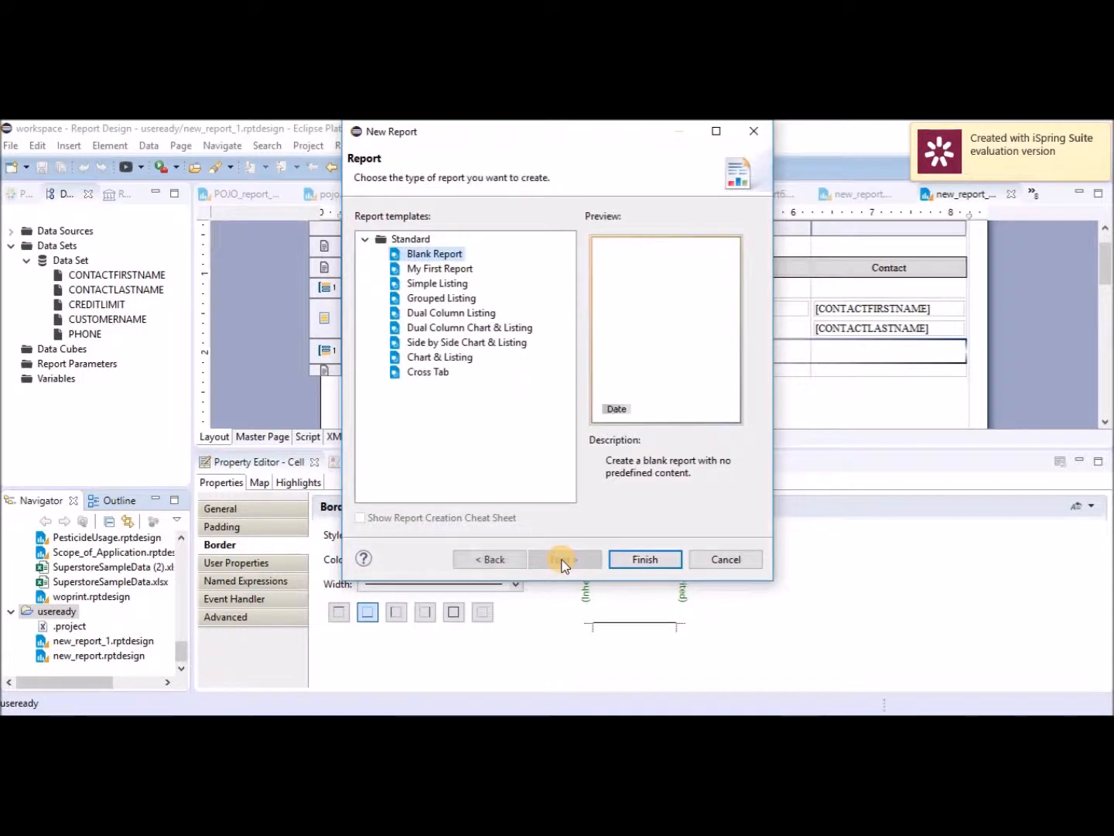
{"action": "left_click", "coordinate": [647, 561]}
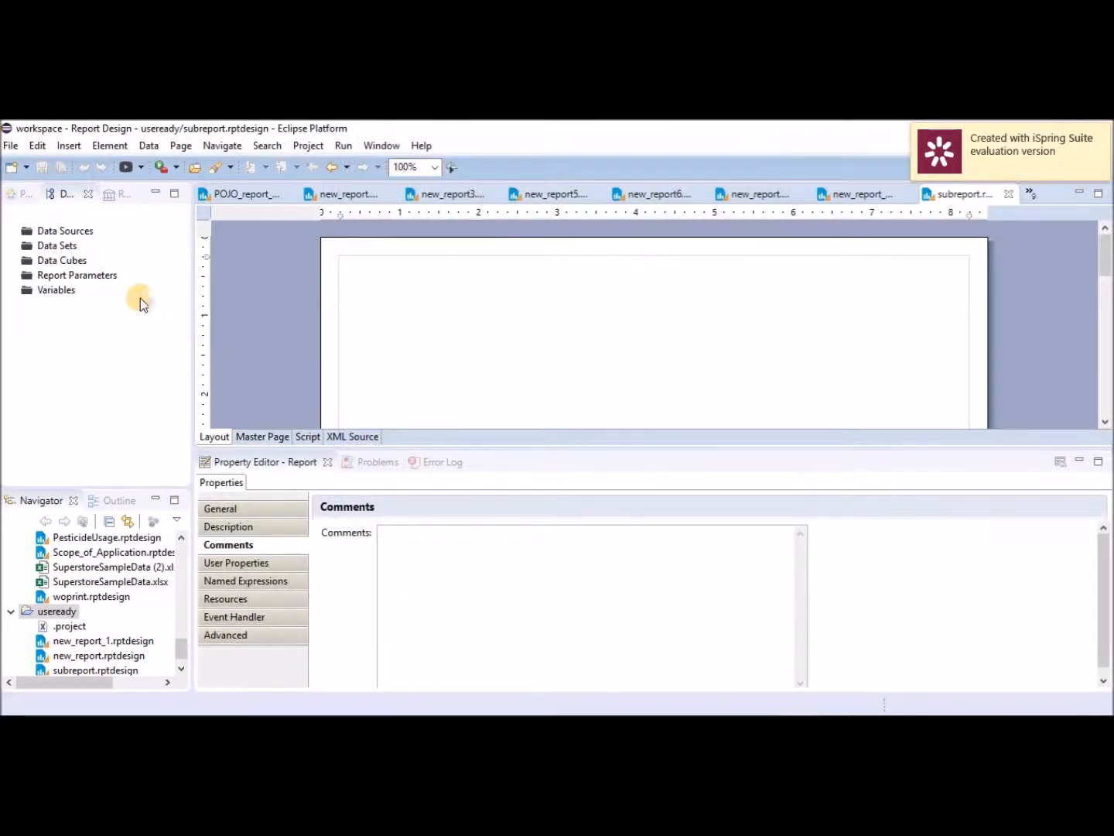
Add a data source to the report based on the Classic Models Inc. Sample Database, keeping the default name
{"action": "left_click", "coordinate": [65, 233]}
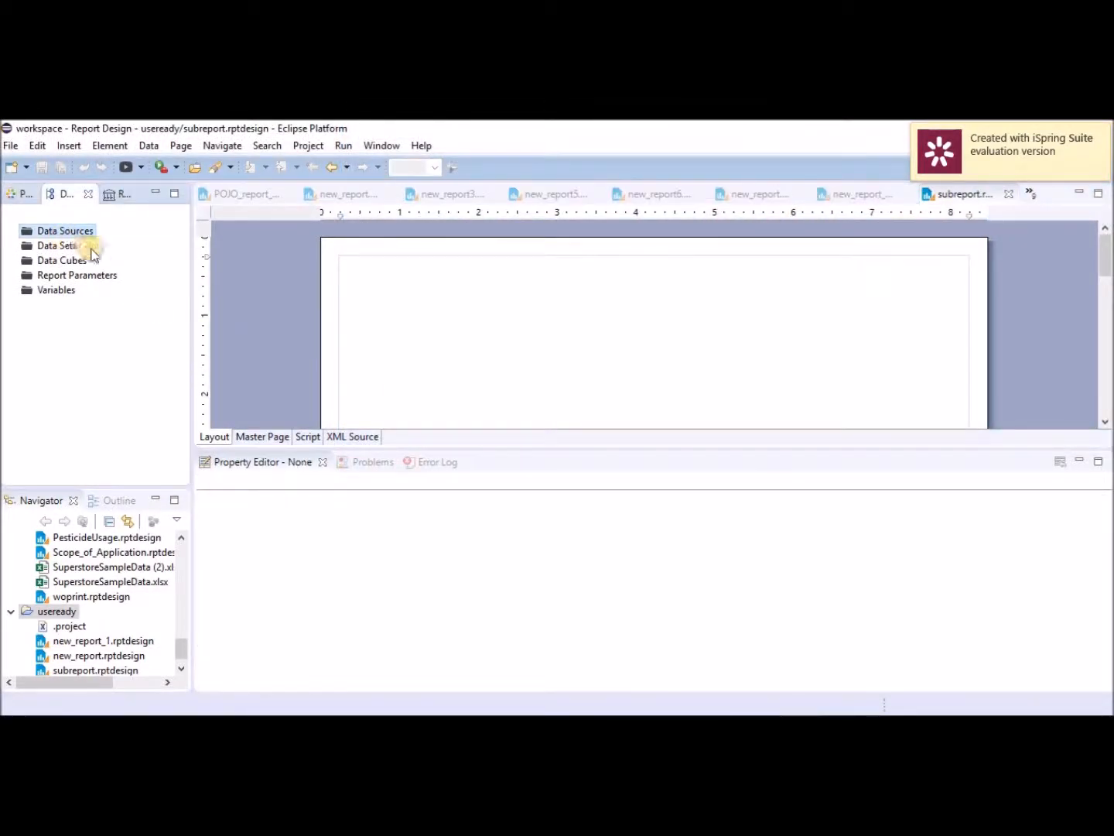
{"action": "right_click", "coordinate": [65, 234]}
{"action": "left_click", "coordinate": [115, 250]}
{"action": "left_click", "coordinate": [389, 297]}
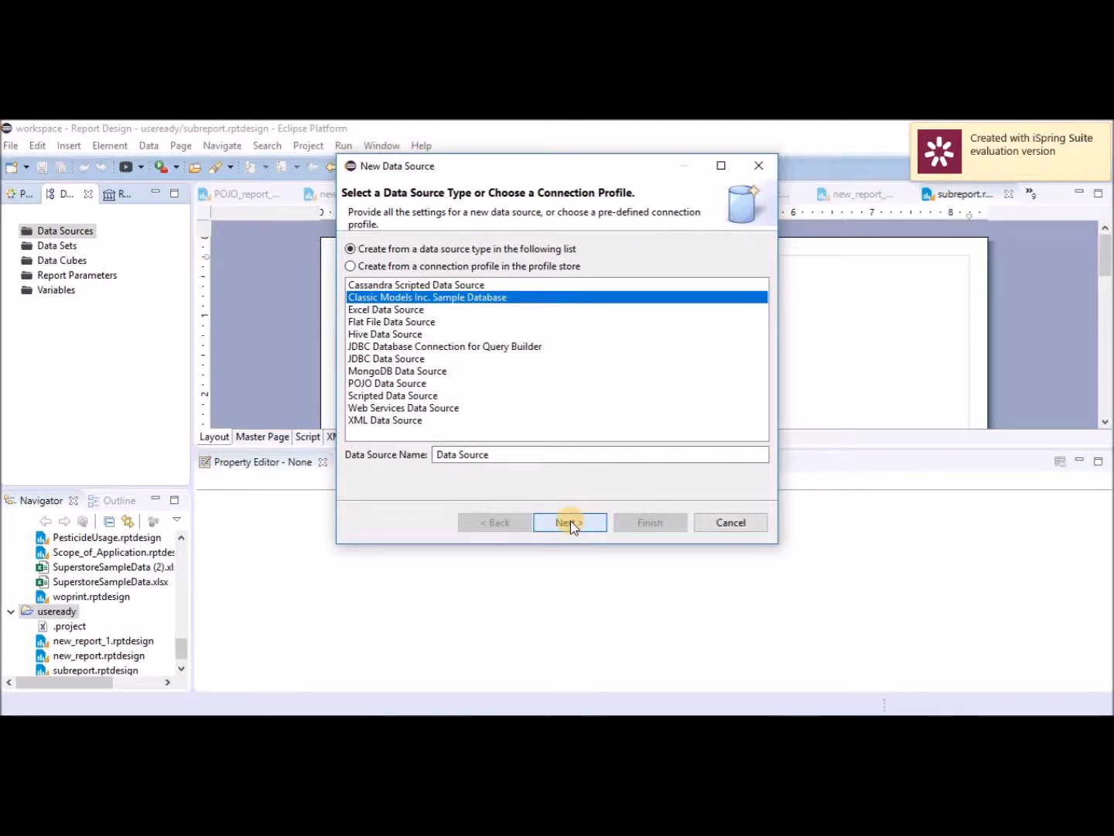
{"action": "left_click", "coordinate": [570, 522]}
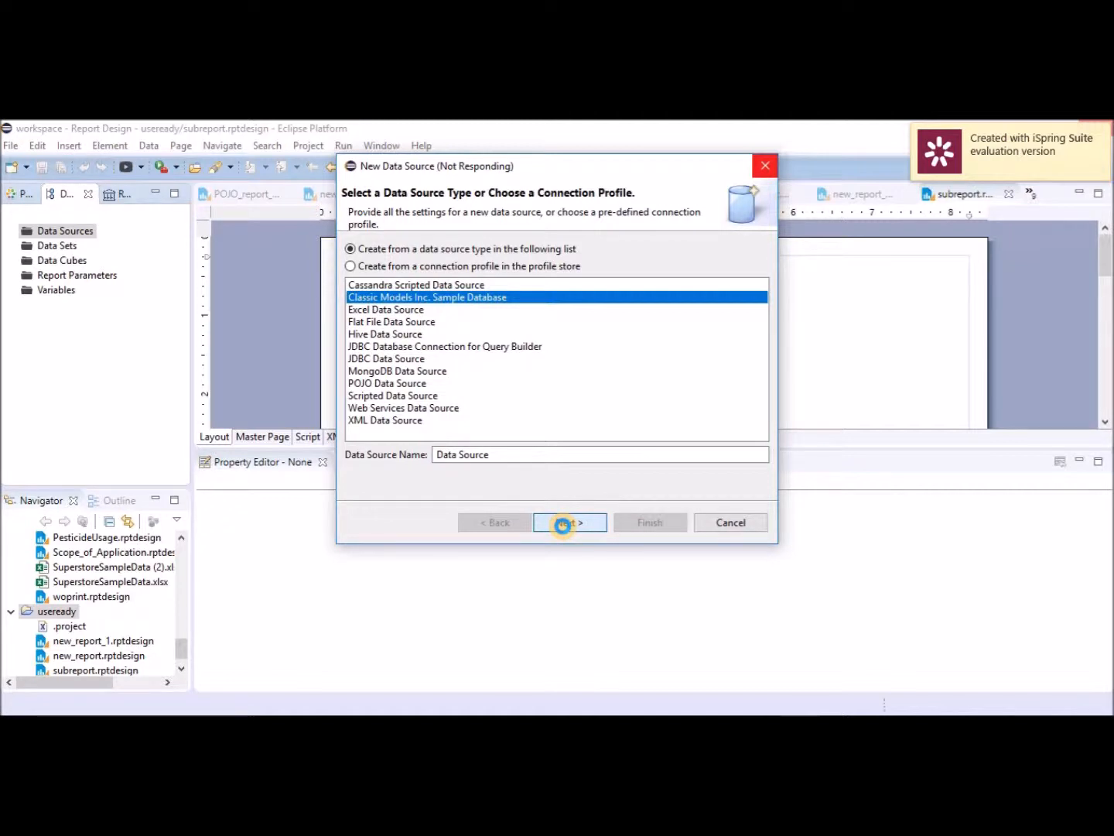
{"action": "left_click", "coordinate": [648, 525]}
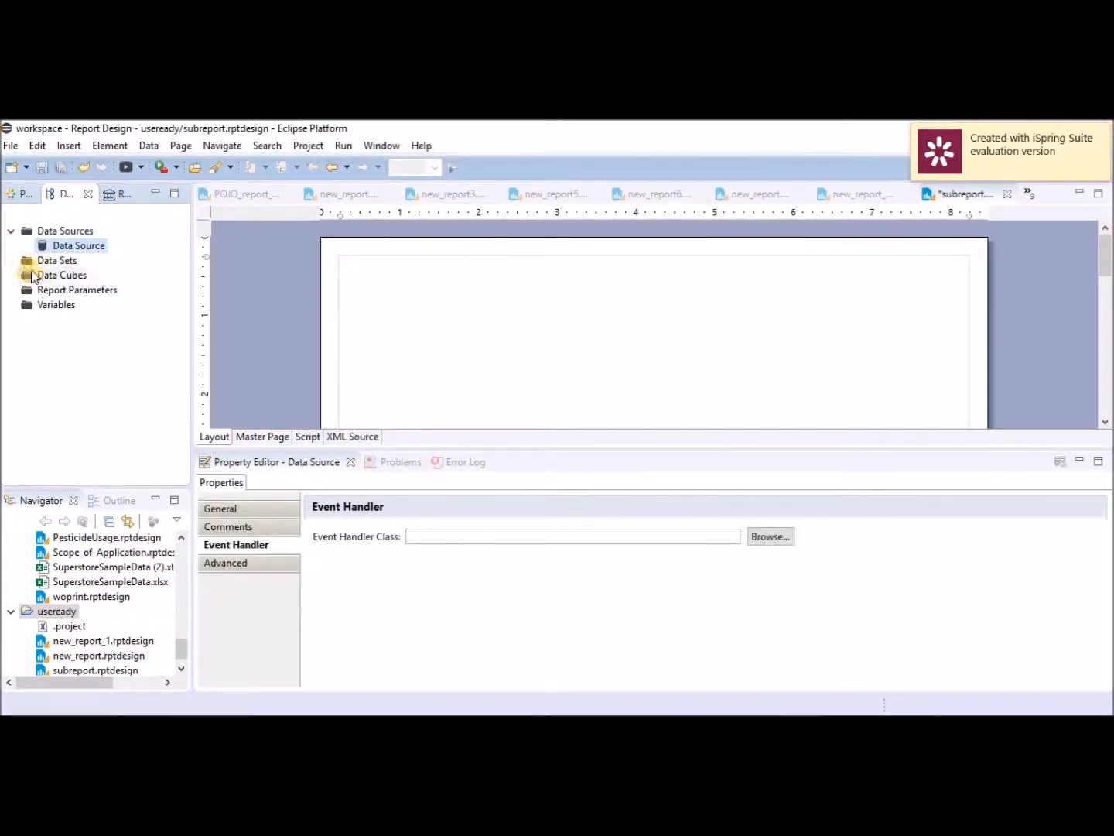
Create an SQL Select Query data set that selects CUSTOMERNUMBER and CUSTOMERNAME from the CLASSICMODELS CUSTOMERS table
{"action": "left_click", "coordinate": [45, 263]}
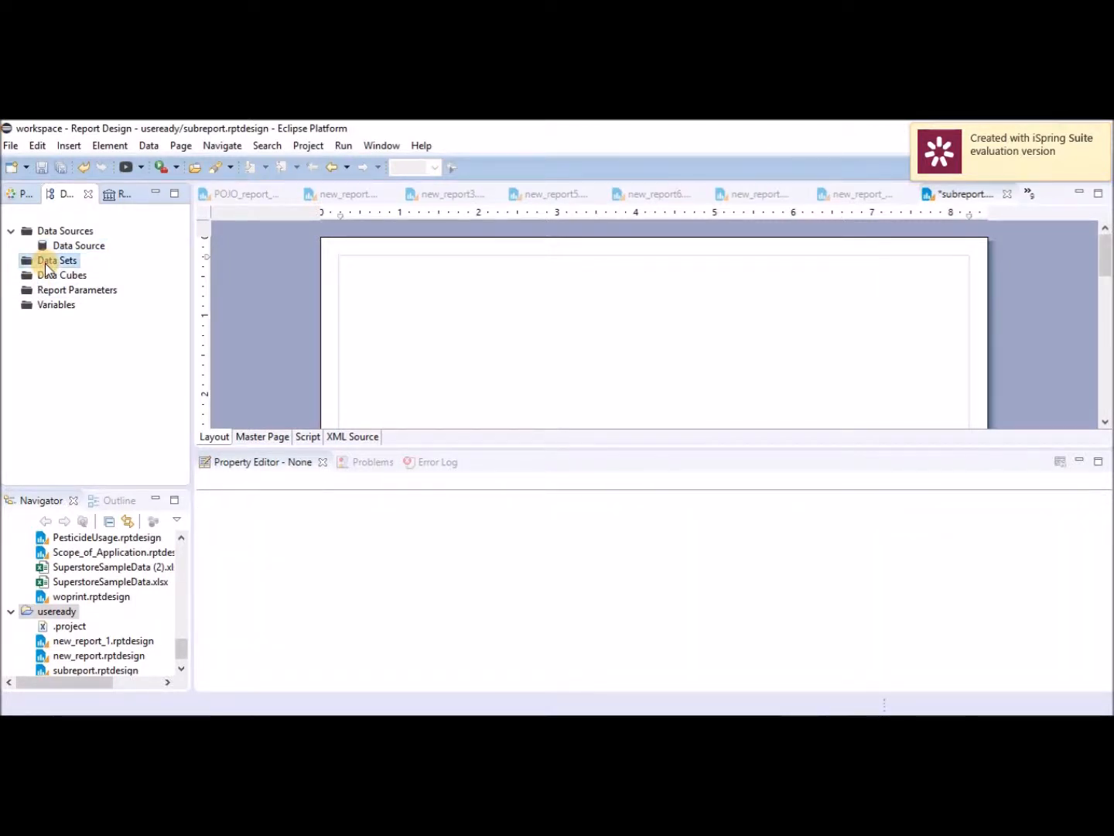
{"action": "right_click", "coordinate": [45, 263]}
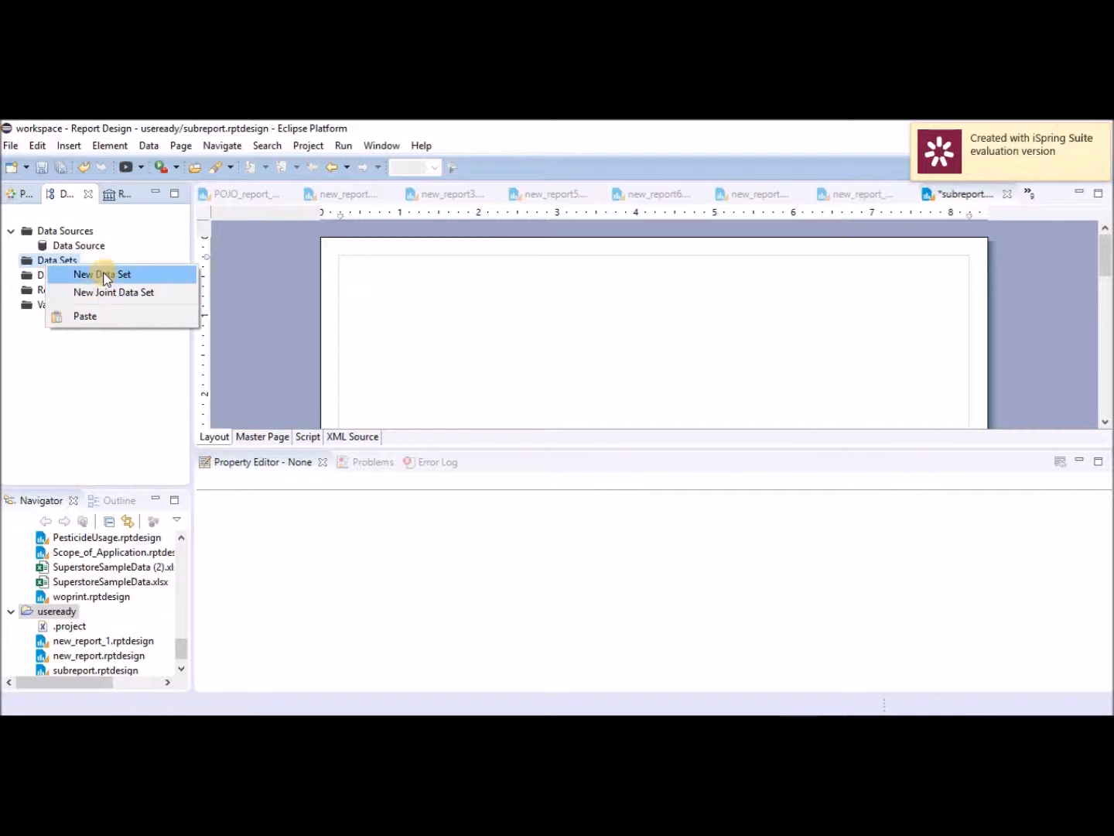
{"action": "left_click", "coordinate": [100, 274]}
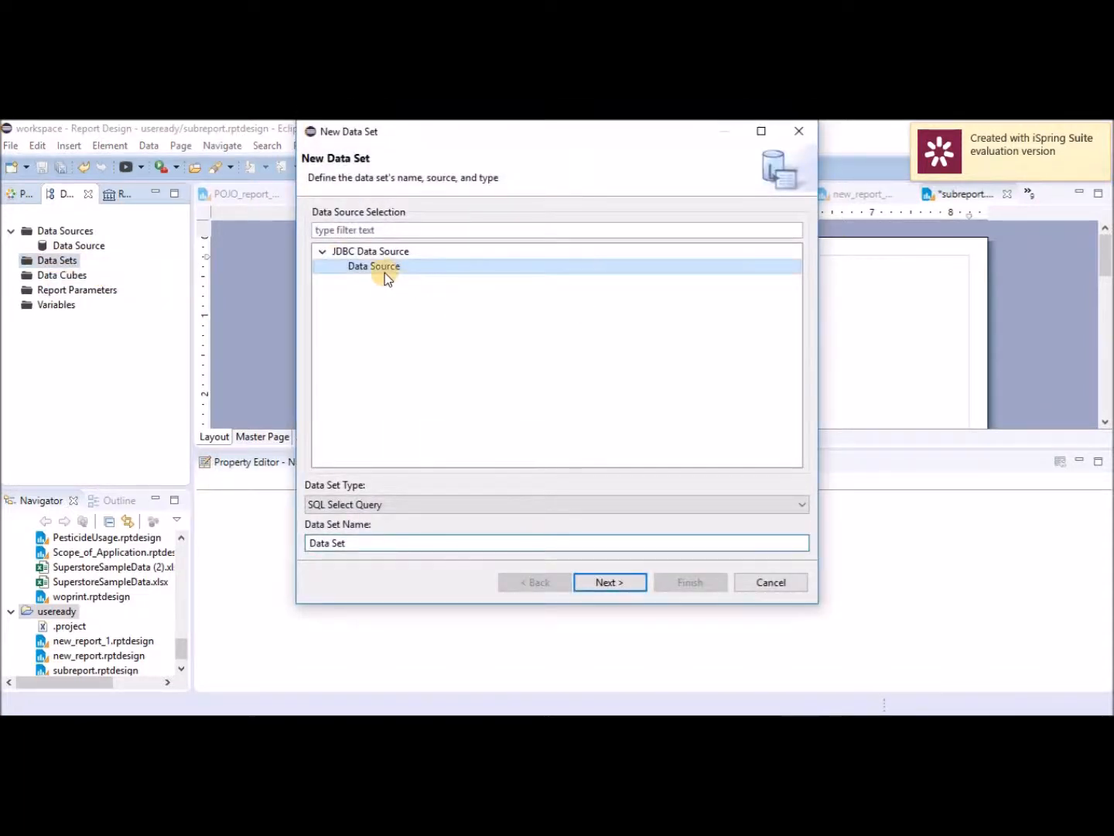
{"action": "left_click", "coordinate": [620, 589]}
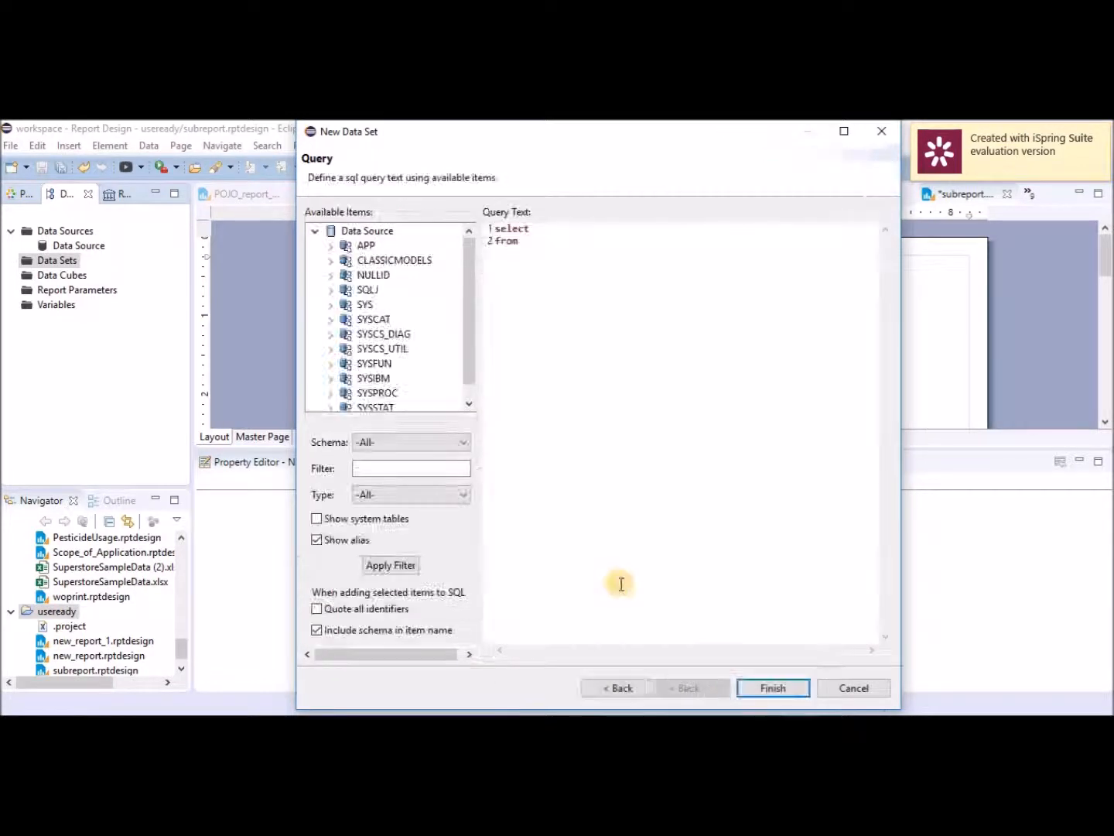
{"action": "left_click", "coordinate": [331, 260]}
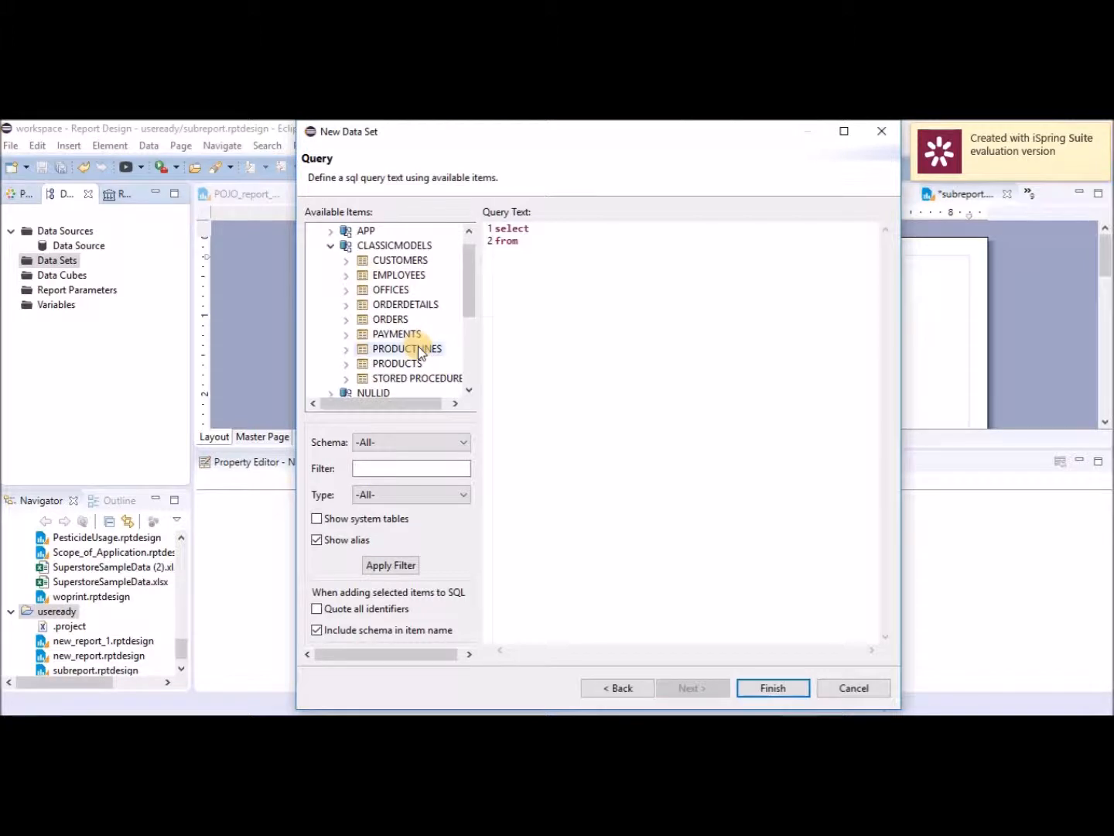
{"action": "left_click", "coordinate": [346, 260]}
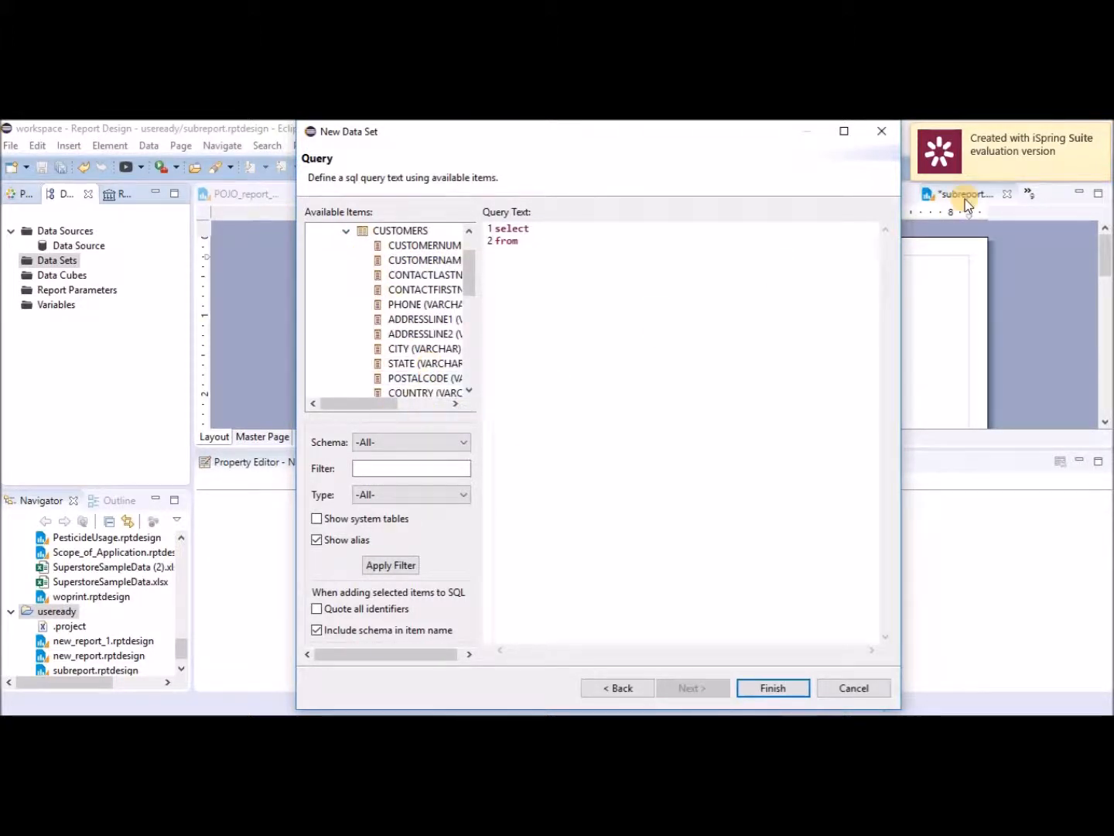
{"action": "left_click", "coordinate": [844, 131]}
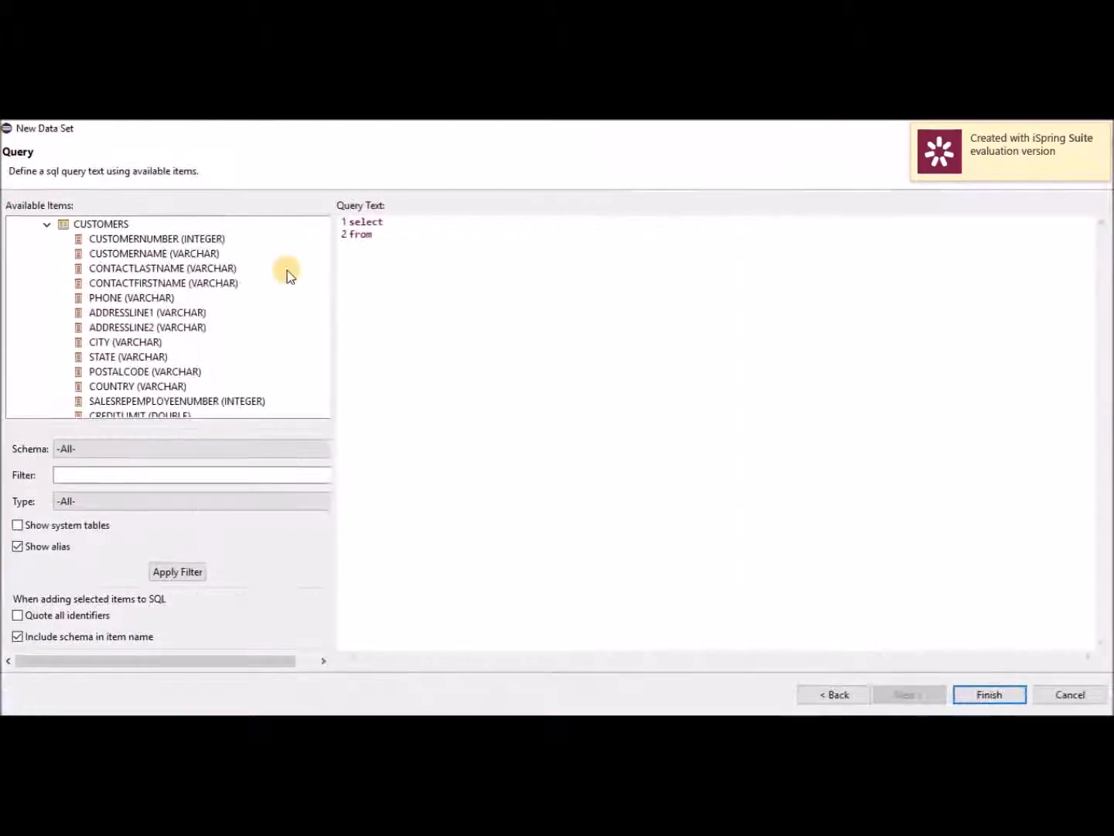
{"action": "left_click", "coordinate": [161, 240]}
{"action": "left_click", "coordinate": [163, 251], "text": "shift"}
{"action": "left_click_drag", "start_coordinate": [160, 240], "coordinate": [410, 225]}
{"action": "left_click_drag", "start_coordinate": [113, 224], "coordinate": [414, 255]}
{"action": "left_click", "coordinate": [987, 701]}
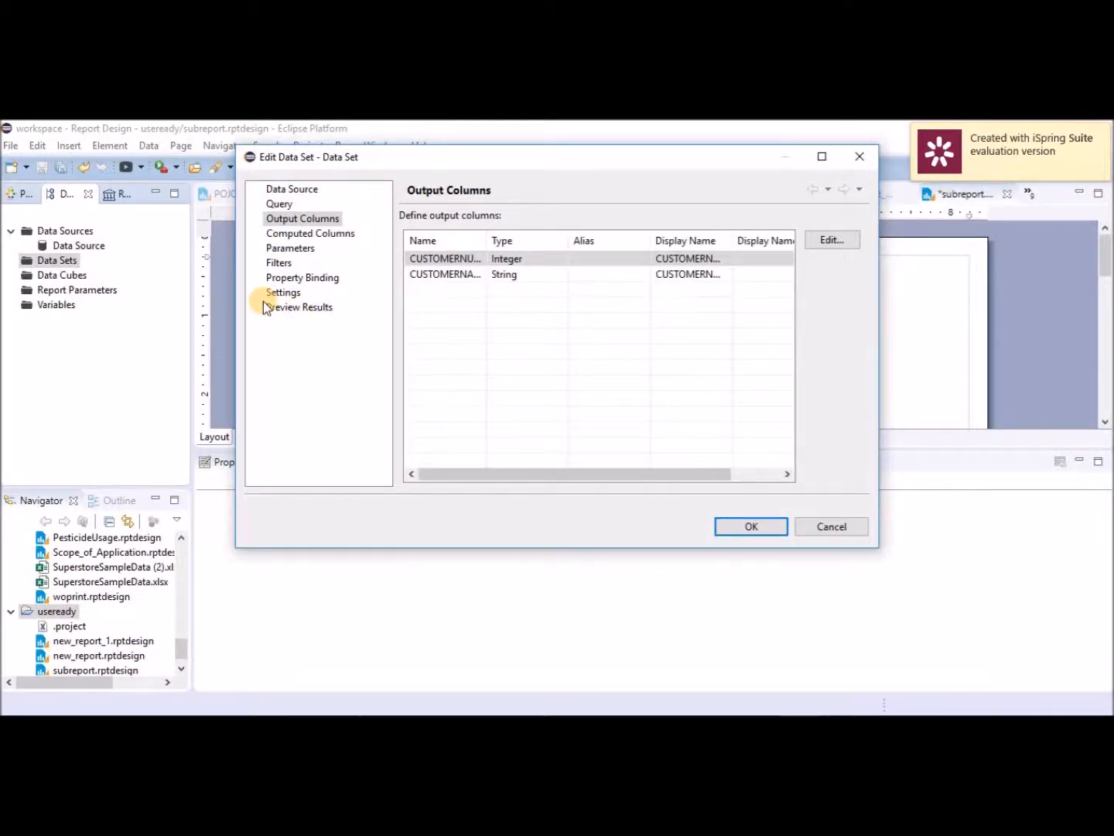
Preview the customer data set's results, accept the data set and save the report
{"action": "left_click", "coordinate": [285, 307]}
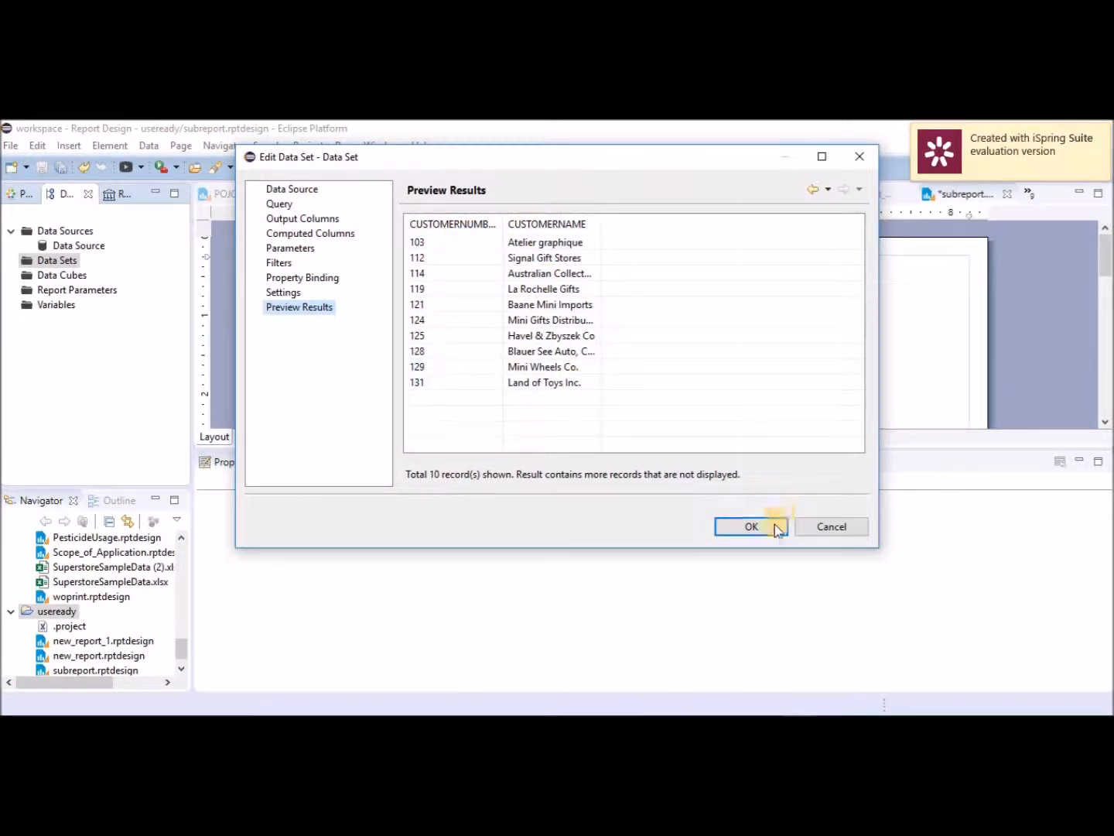
{"action": "left_click", "coordinate": [751, 527]}
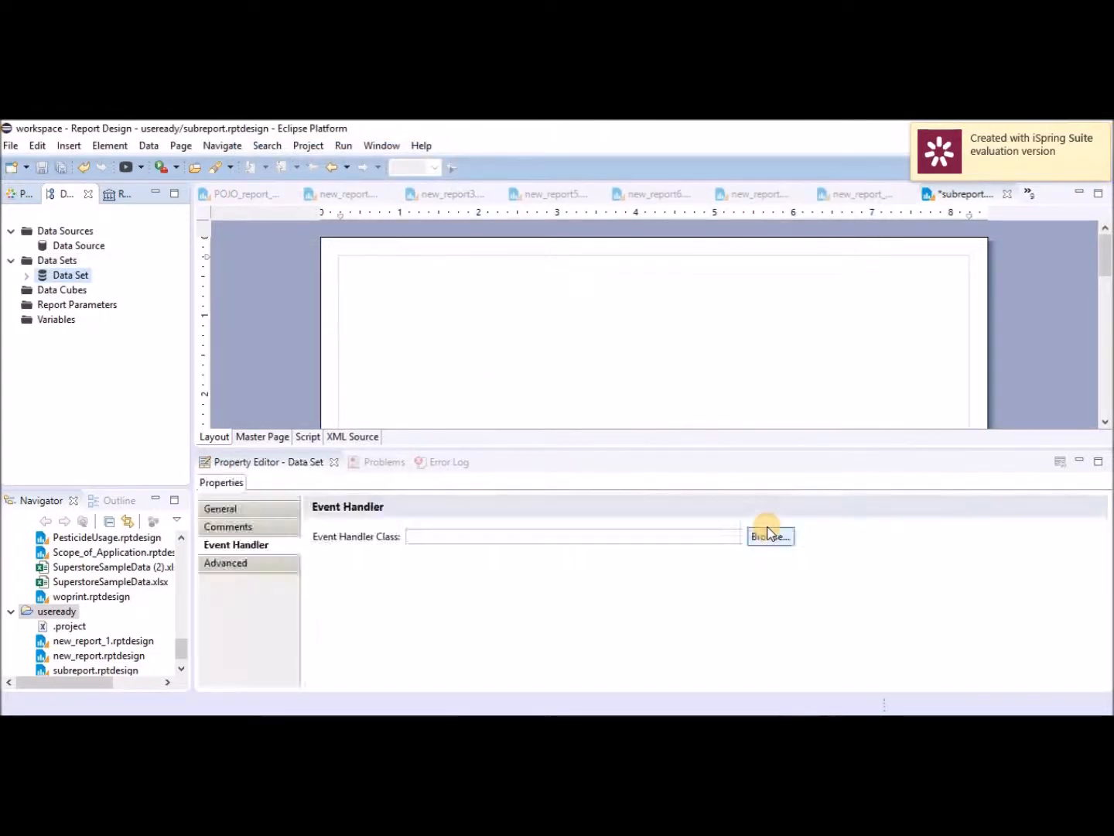
{"action": "left_click", "coordinate": [43, 168]}
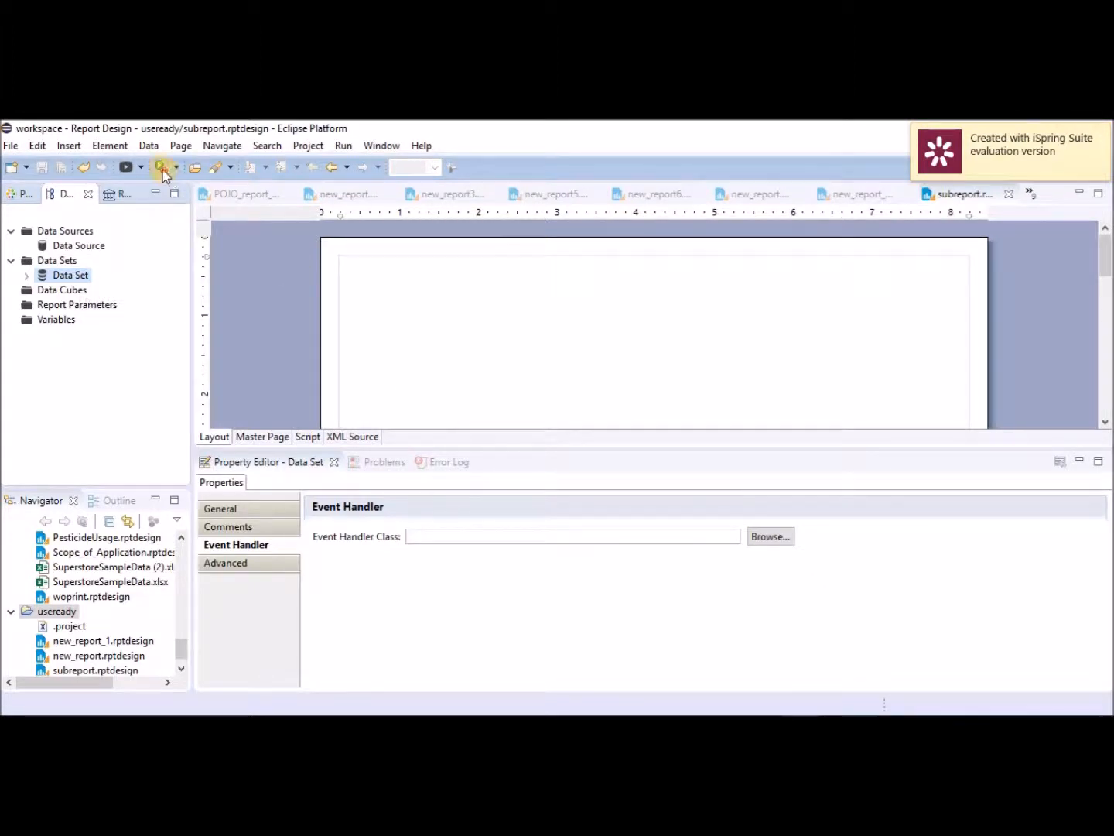
Start a second SQL Select Query data set with the query SELECT Orders.orderNumber, Orders.orderDate FROM Orders WHERE Orders.customerNumber = ?
{"action": "left_click", "coordinate": [58, 263]}
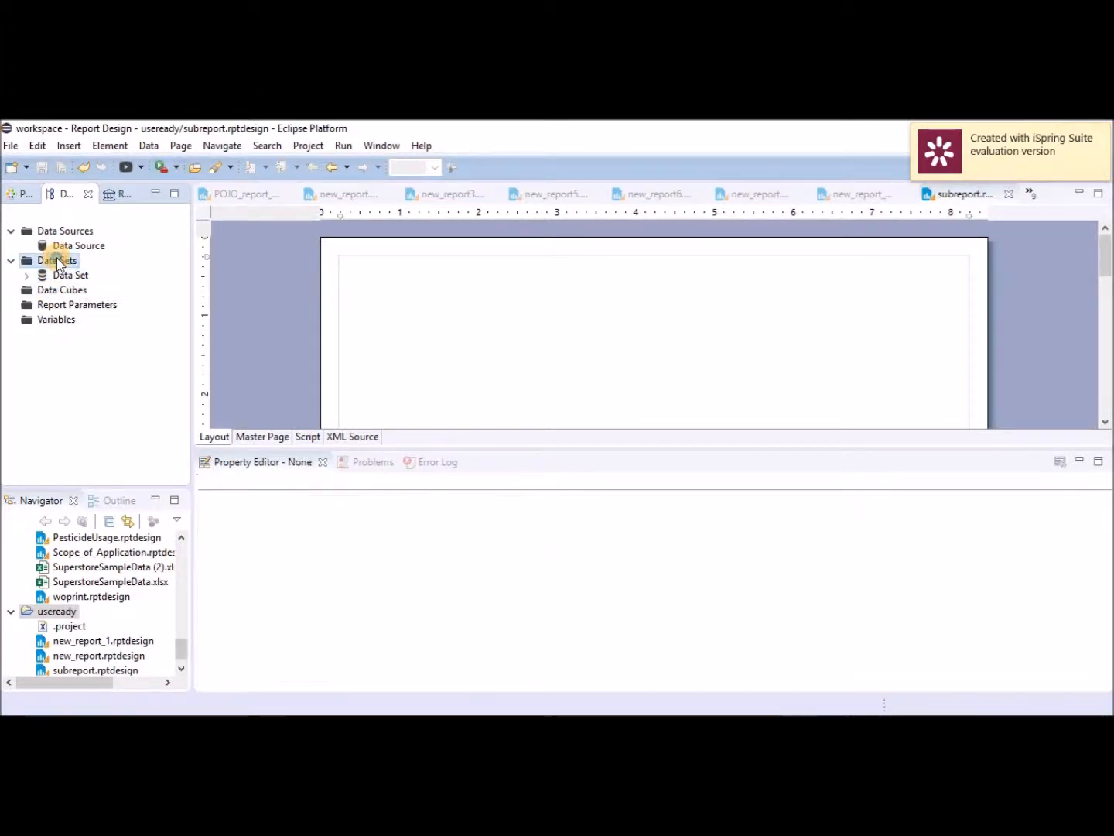
{"action": "right_click", "coordinate": [58, 262]}
{"action": "left_click", "coordinate": [107, 270]}
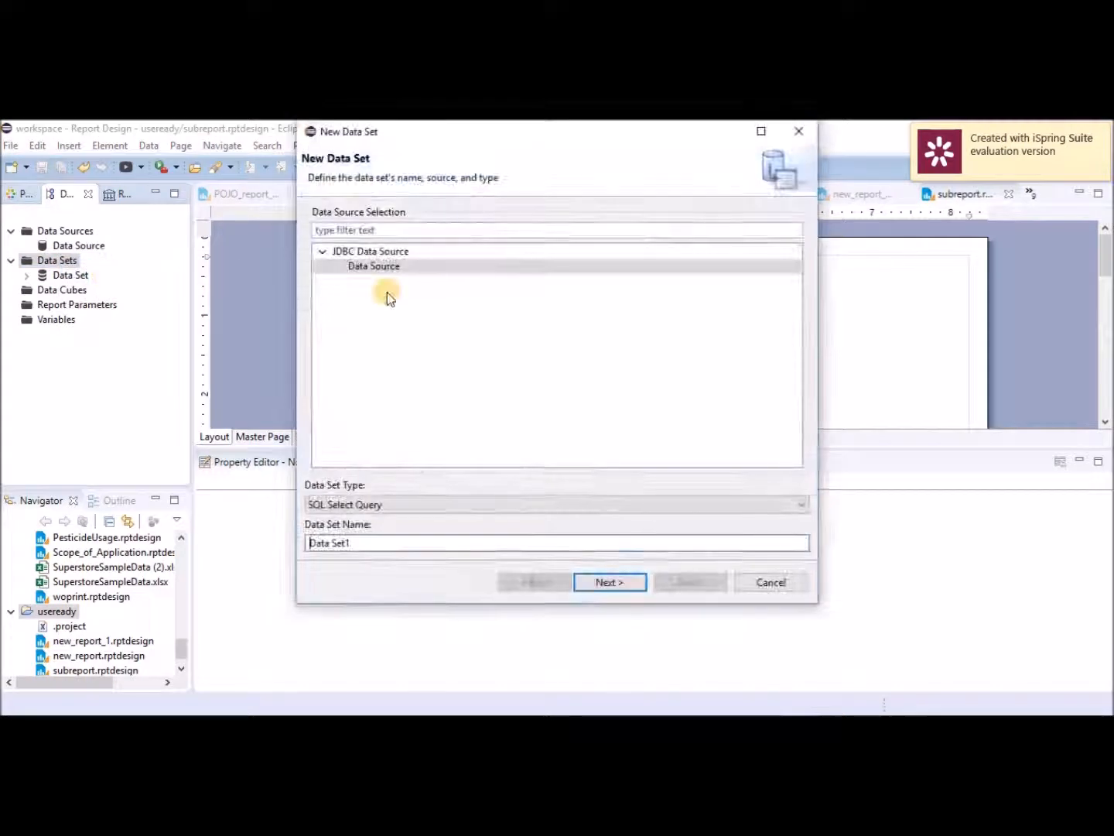
{"action": "left_click", "coordinate": [611, 581]}
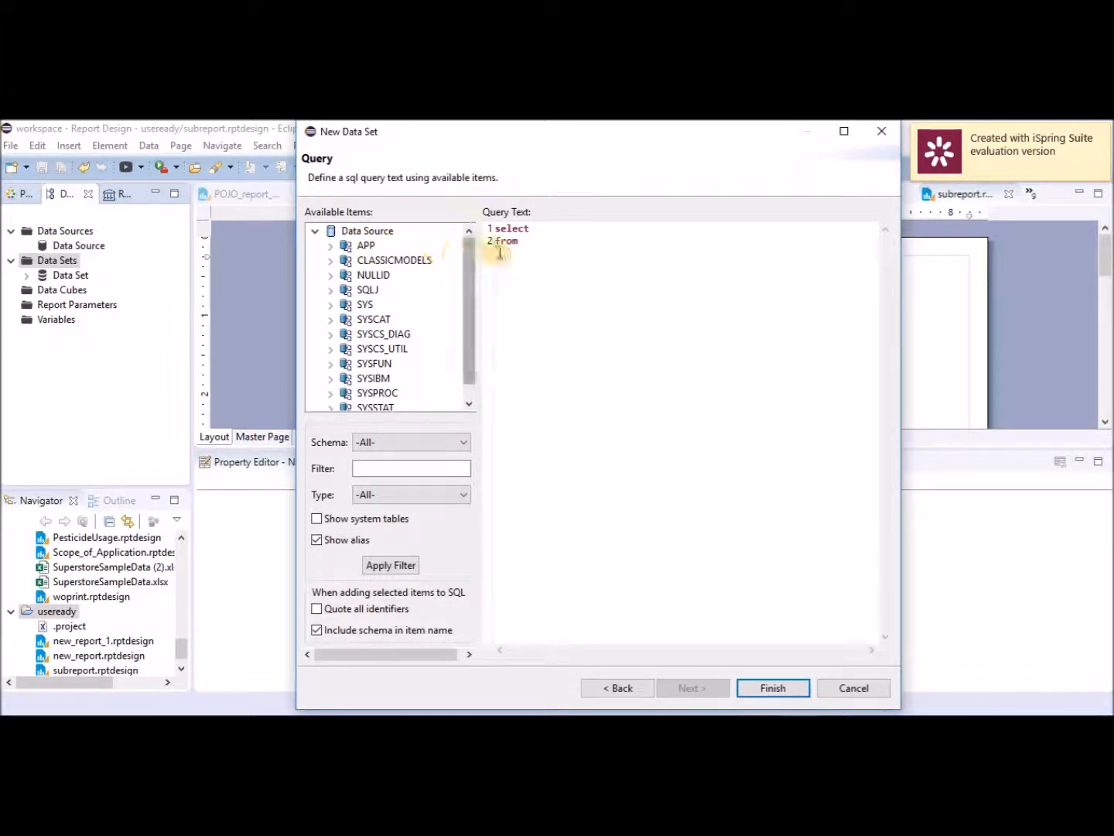
{"action": "left_click", "coordinate": [331, 260]}
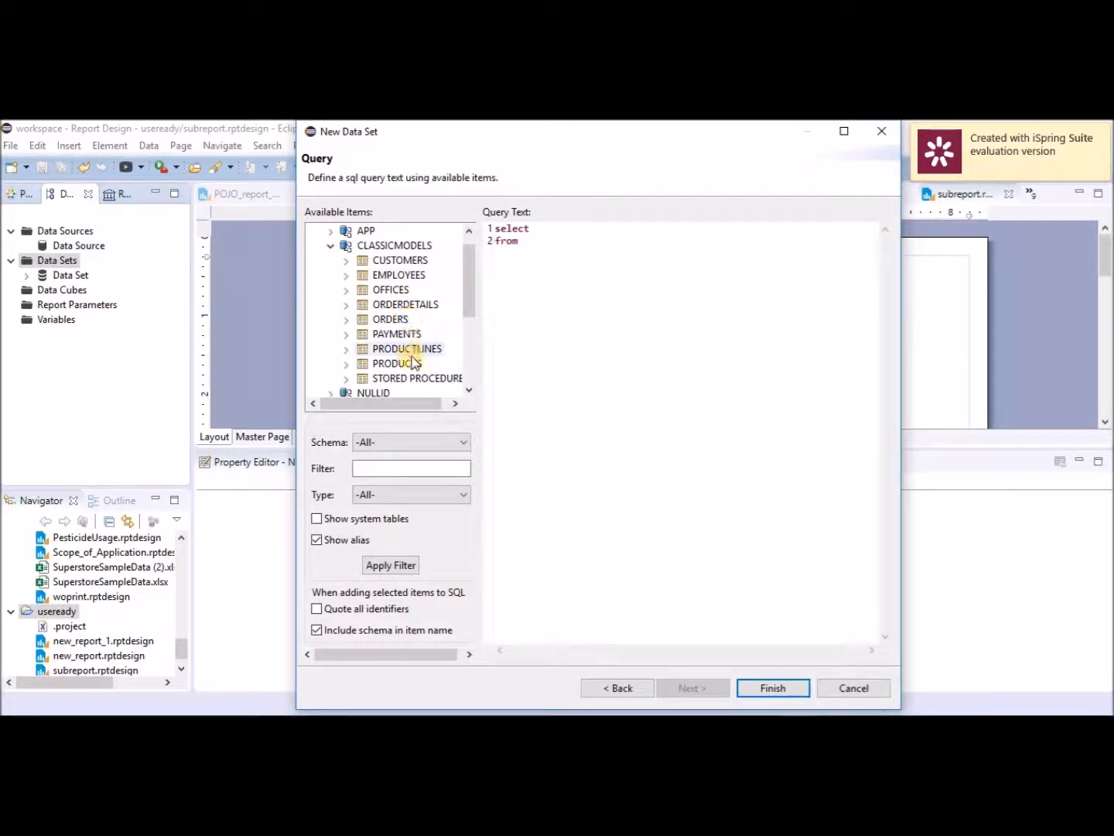
{"action": "left_click", "coordinate": [346, 320]}
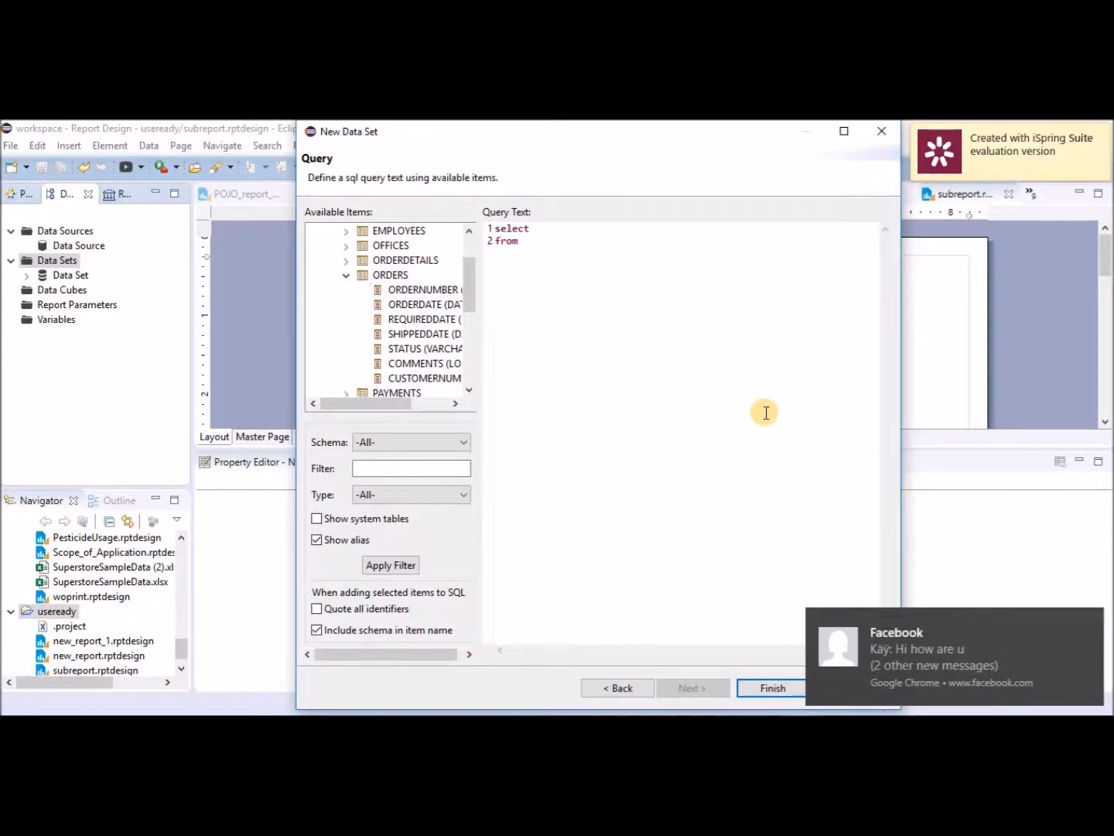
{"action": "key", "text": "ctrl+a"}
{"action": "type", "text": "SELECT Orders.orderNumber, Orders.orderDate FROM Orders WHERE Orders.customerNumber = ?"}
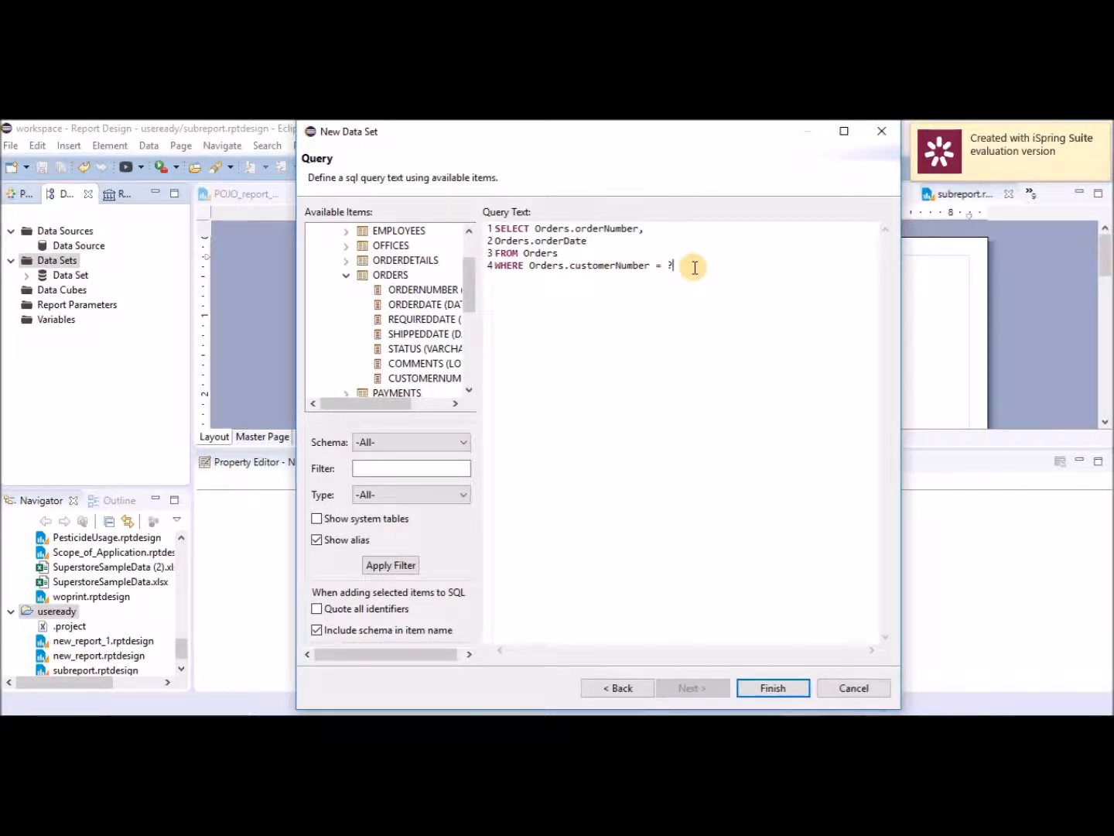
Copy the Orders query, clear the query text and paste the same query back in
{"action": "left_click_drag", "start_coordinate": [695, 269], "coordinate": [433, 215]}
{"action": "key", "text": "ctrl+c"}
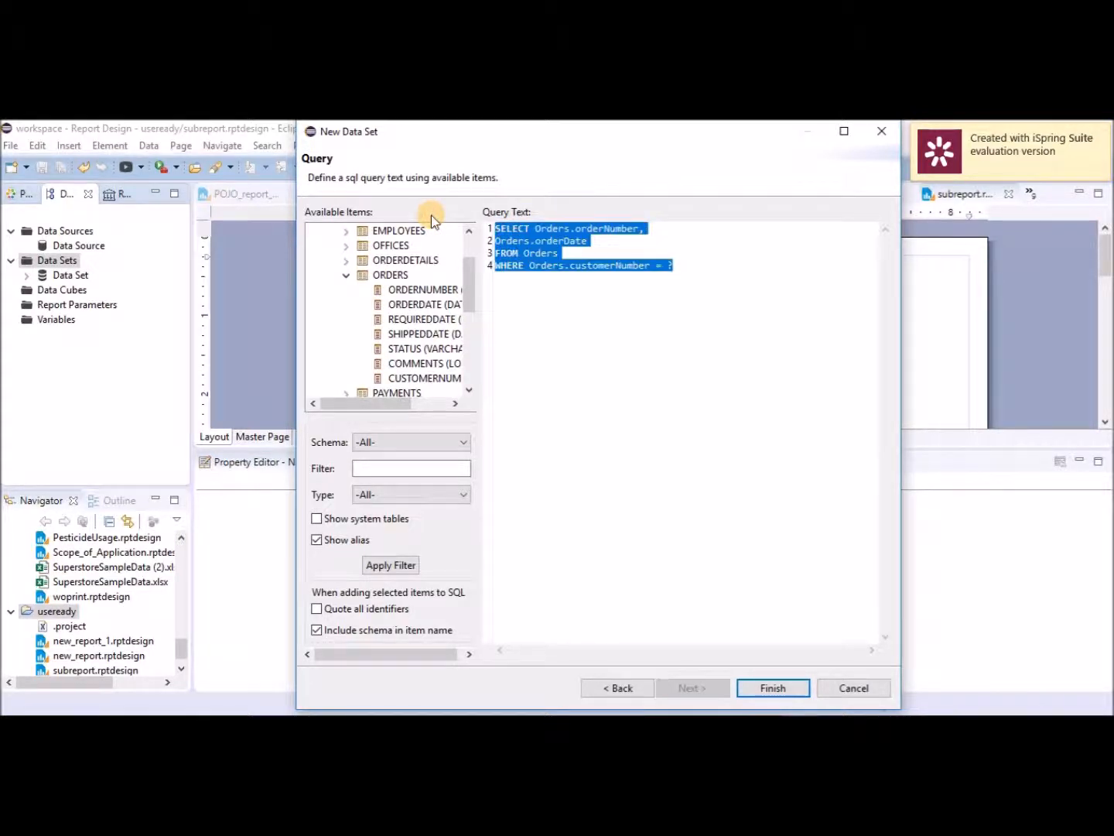
{"action": "left_click", "coordinate": [597, 264]}
{"action": "left_click_drag", "start_coordinate": [677, 267], "coordinate": [539, 229]}
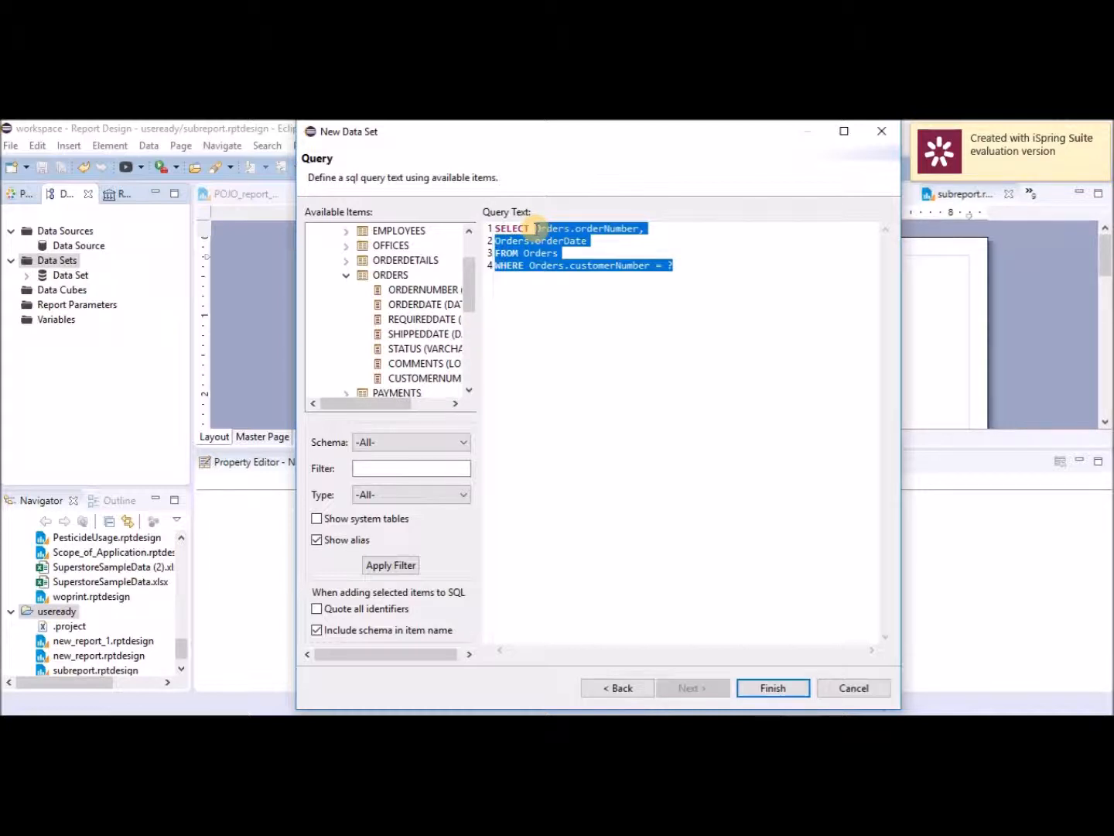
{"action": "key", "text": "Delete"}
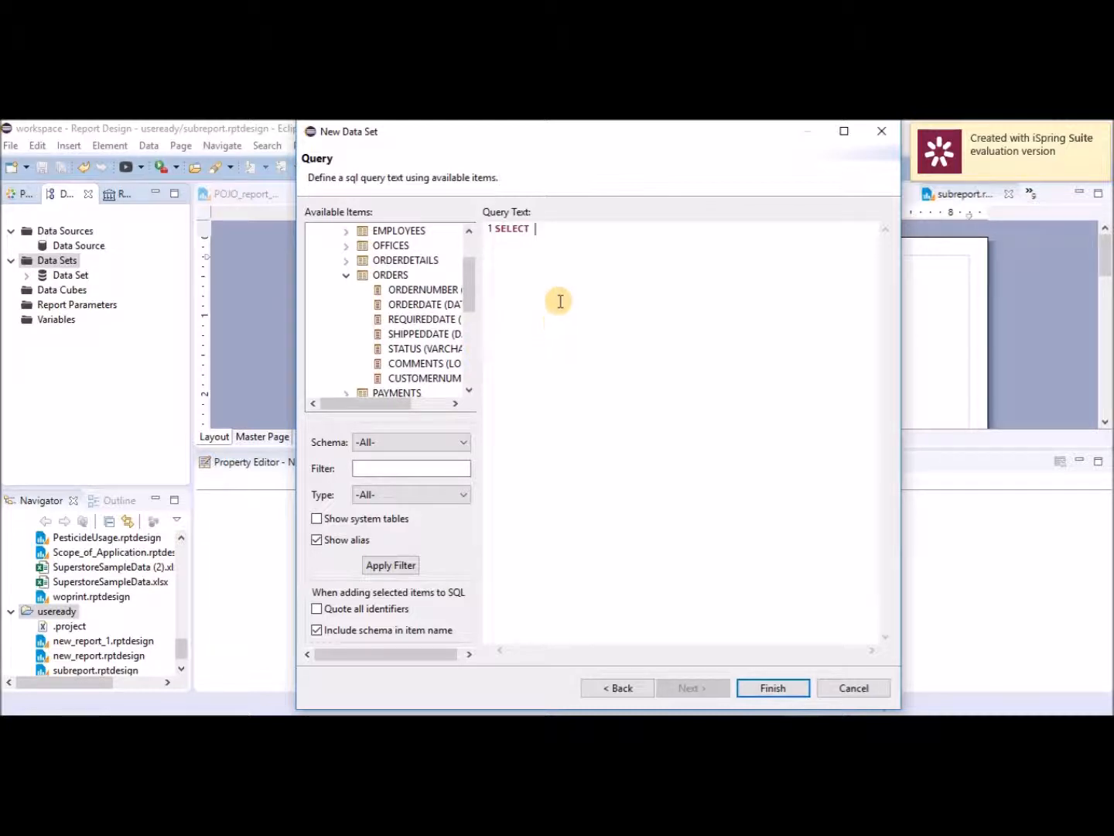
{"action": "left_click_drag", "start_coordinate": [533, 229], "coordinate": [486, 229]}
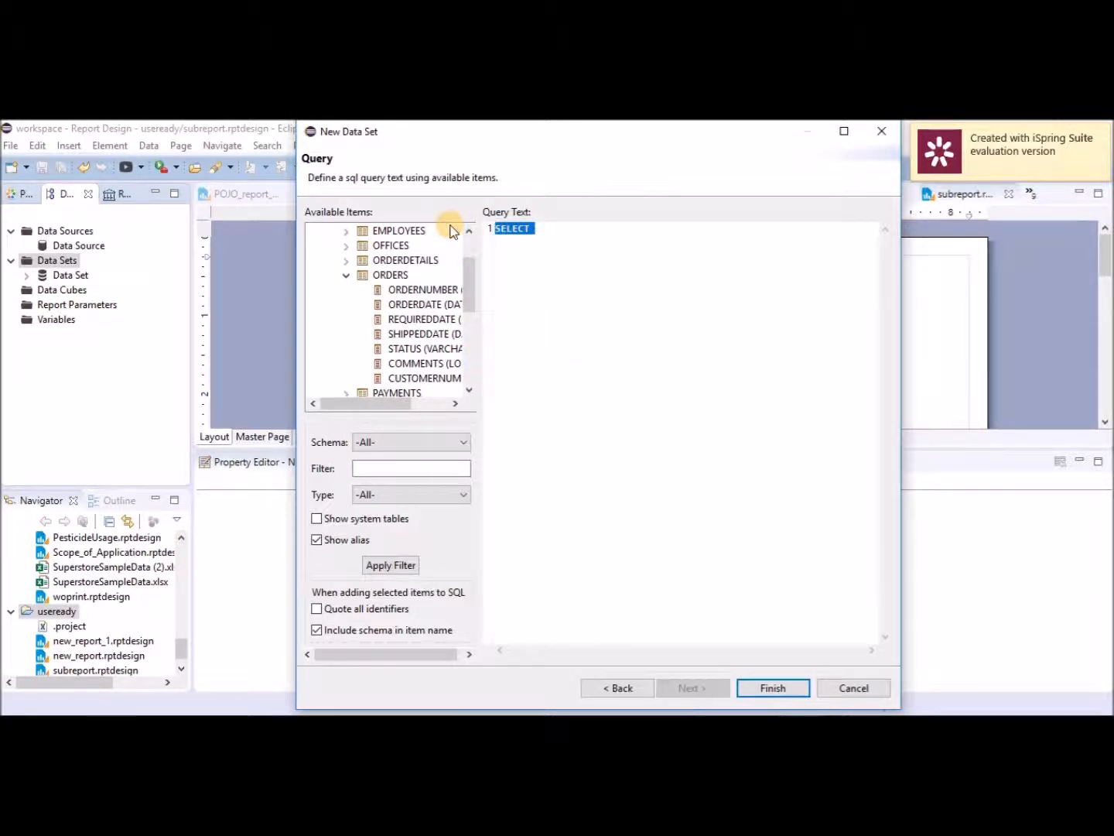
{"action": "key", "text": "ctrl+v"}
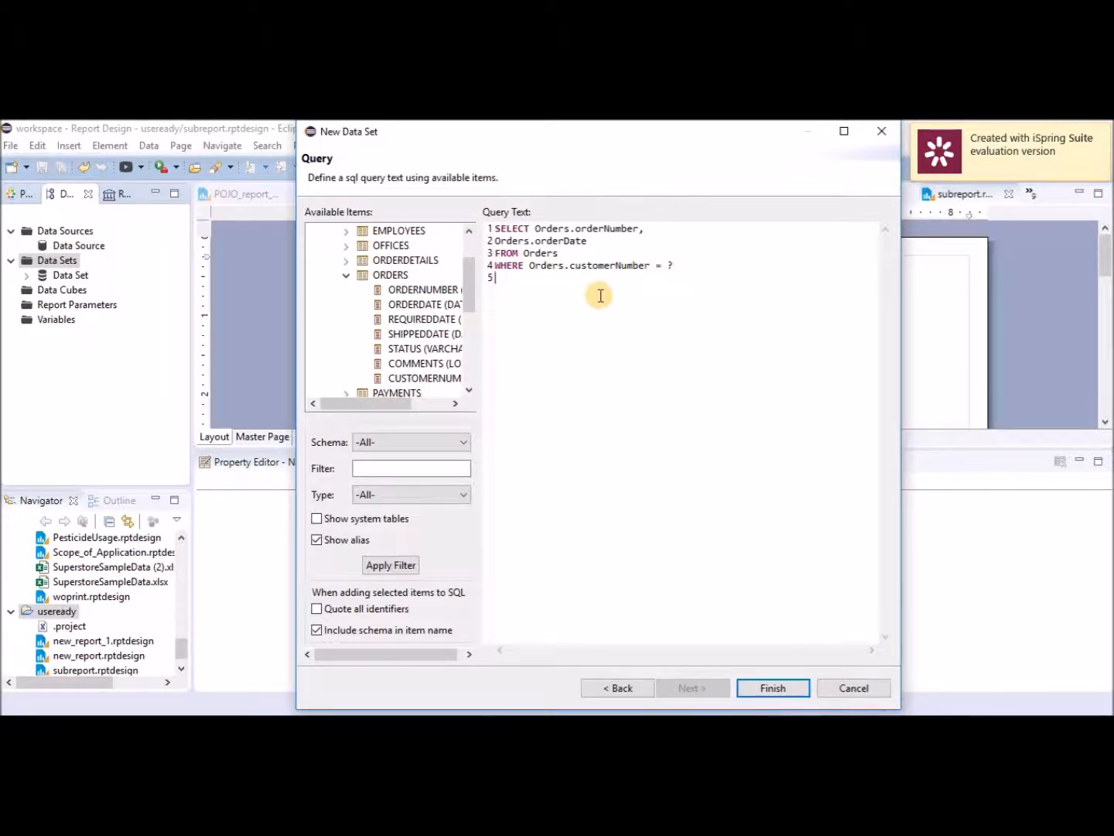
Finish creating the Orders data set and preview its results
{"action": "left_click", "coordinate": [778, 686]}
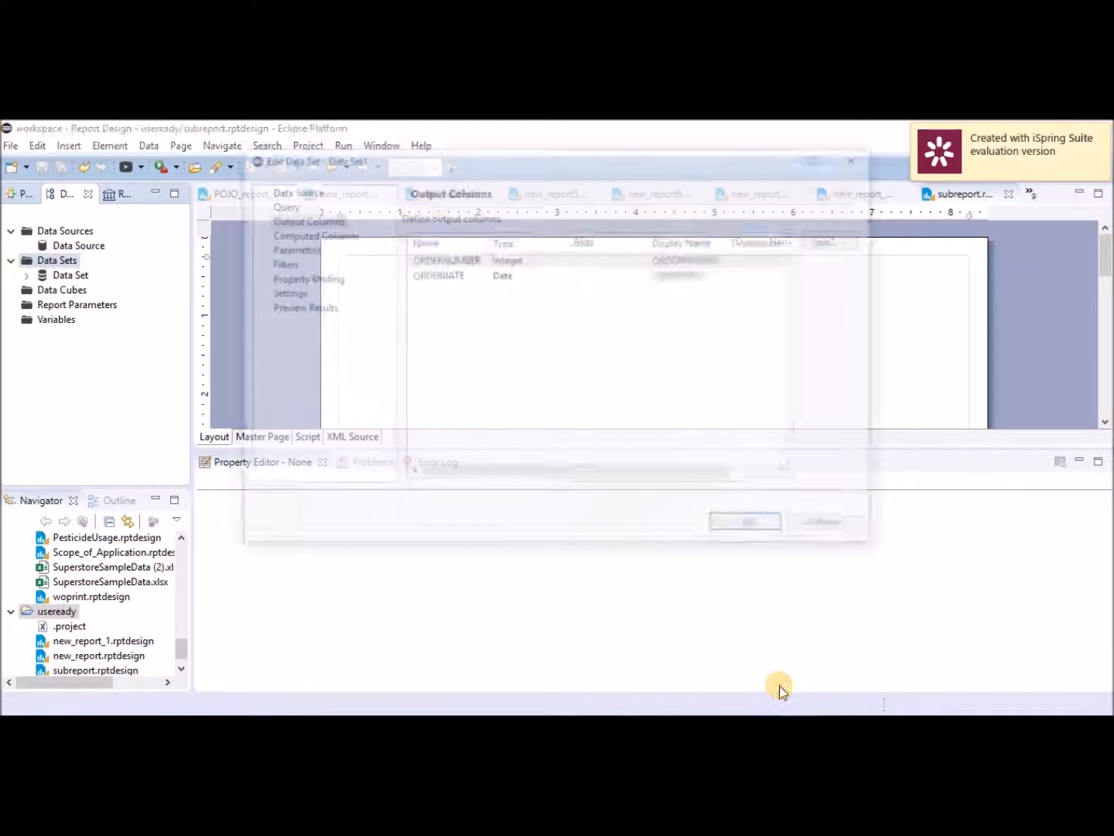
{"action": "left_click", "coordinate": [315, 308]}
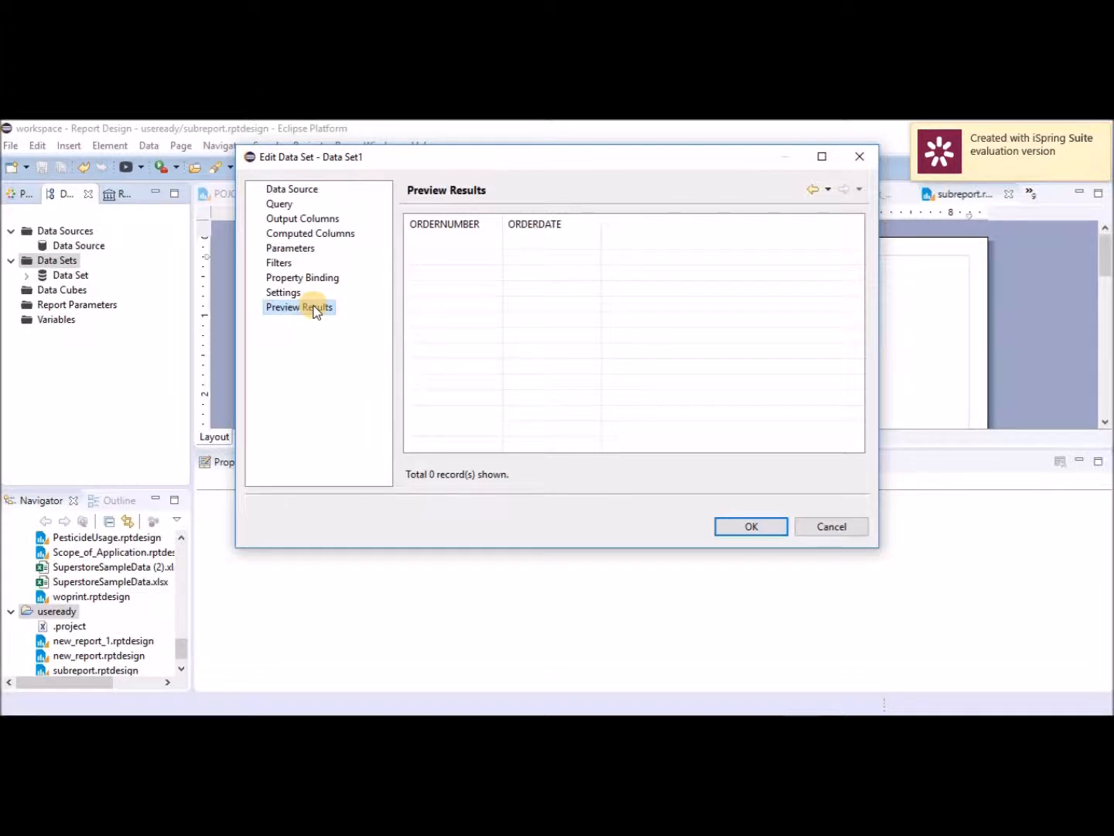
Check the Orders query and its input parameter, and accept the data set with the parameter's default value left empty
{"action": "left_click", "coordinate": [302, 208]}
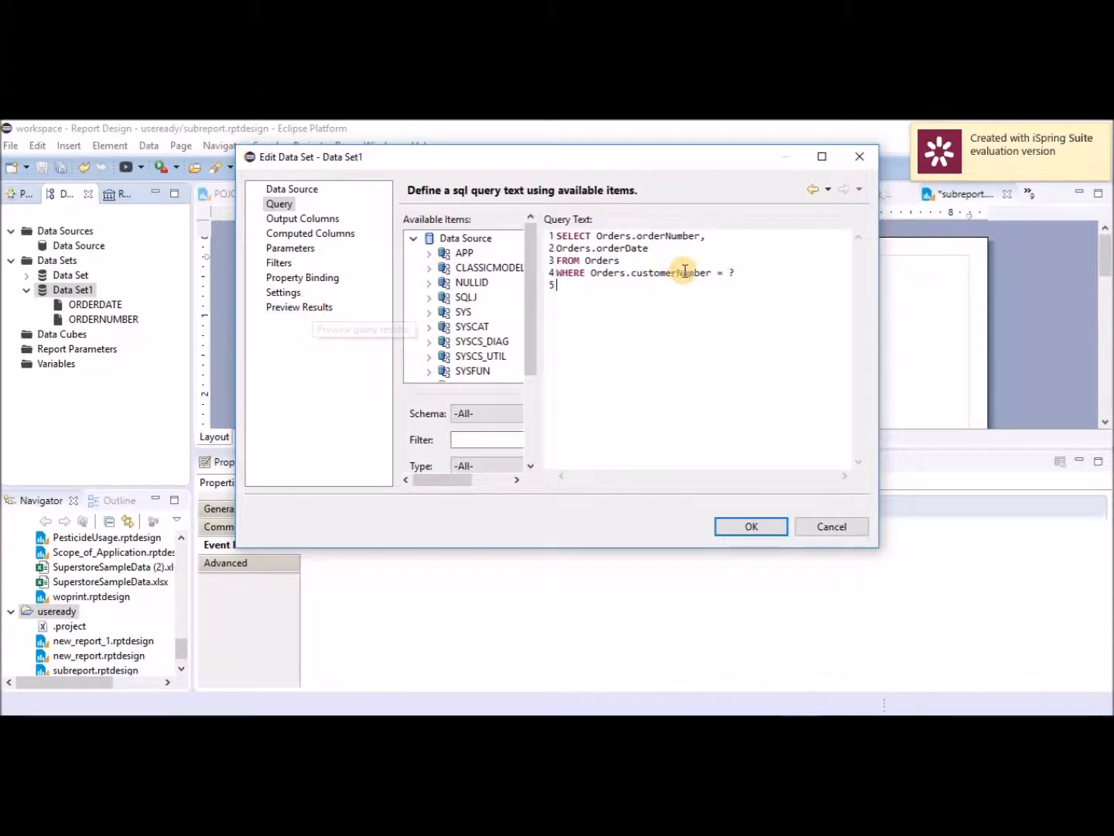
{"action": "left_click", "coordinate": [303, 254]}
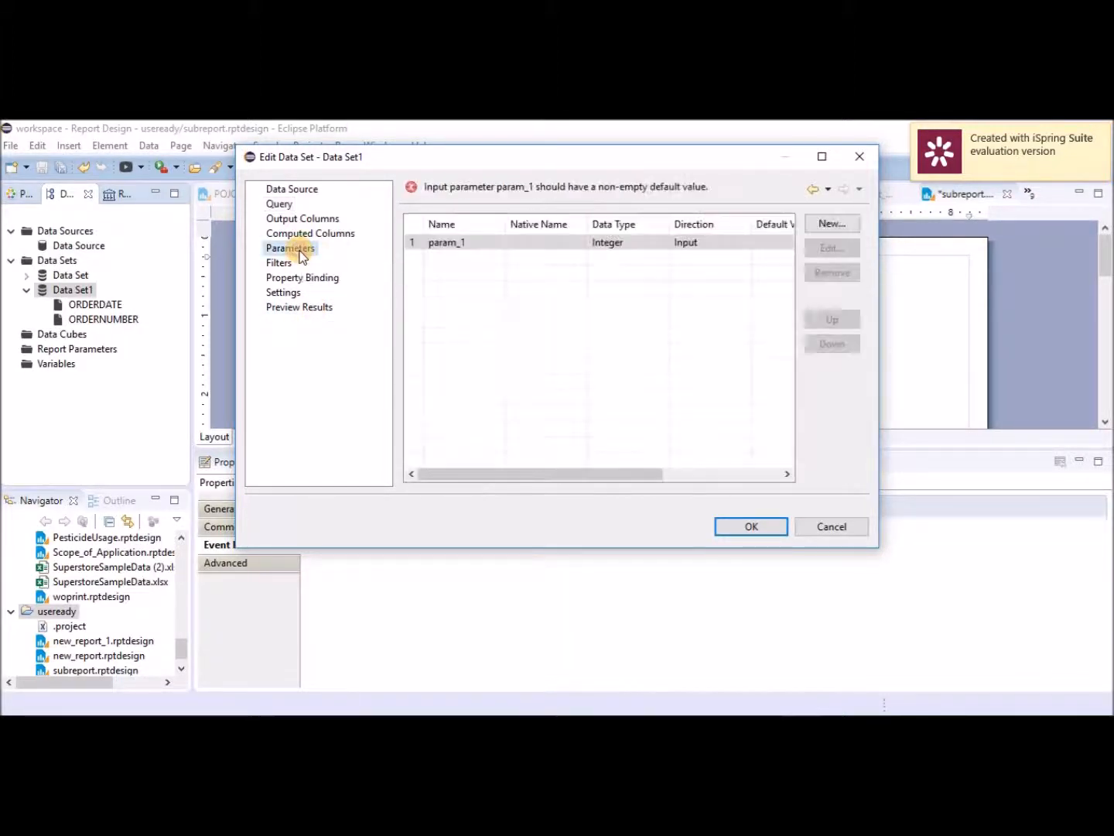
{"action": "left_click", "coordinate": [492, 247]}
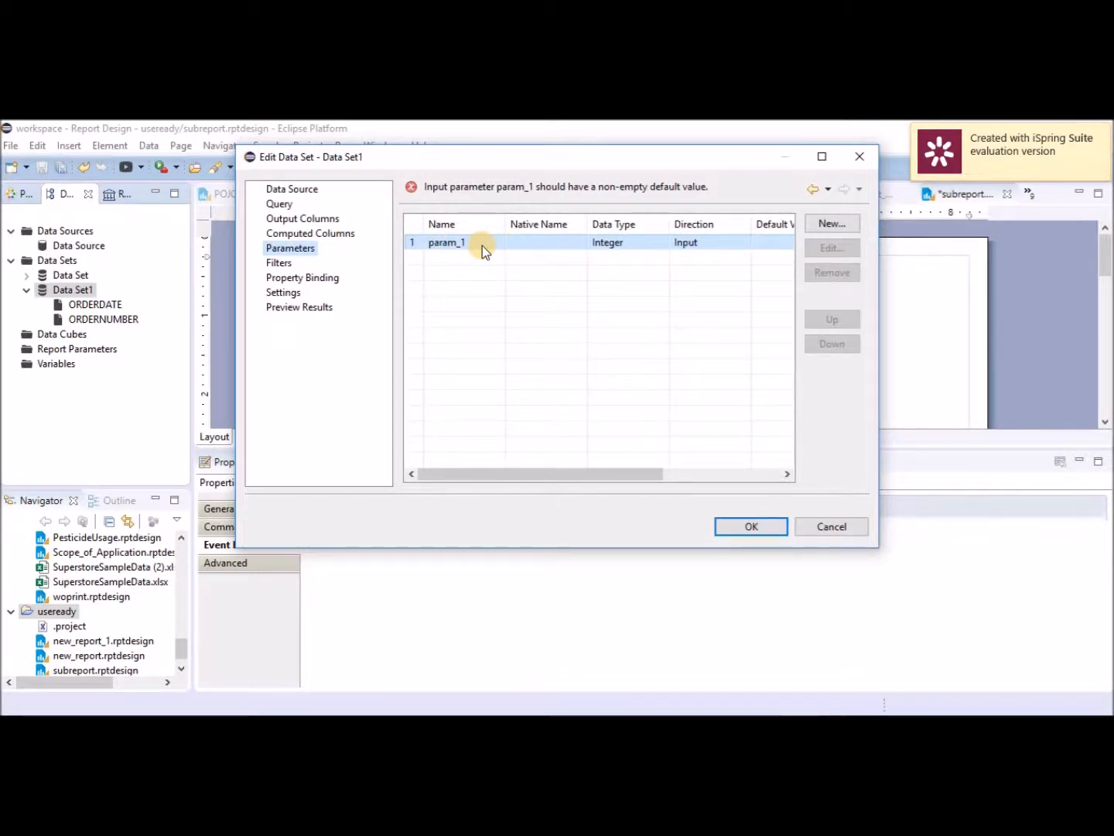
{"action": "left_click", "coordinate": [749, 526]}
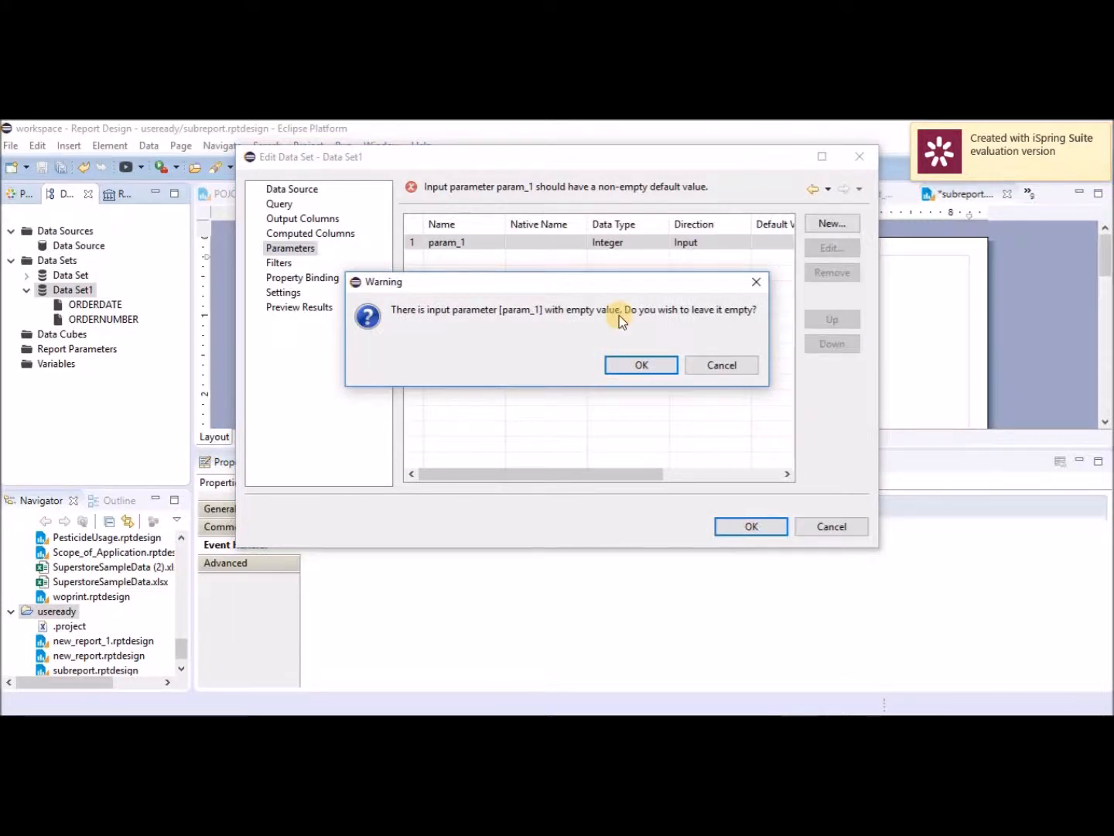
{"action": "left_click", "coordinate": [651, 366]}
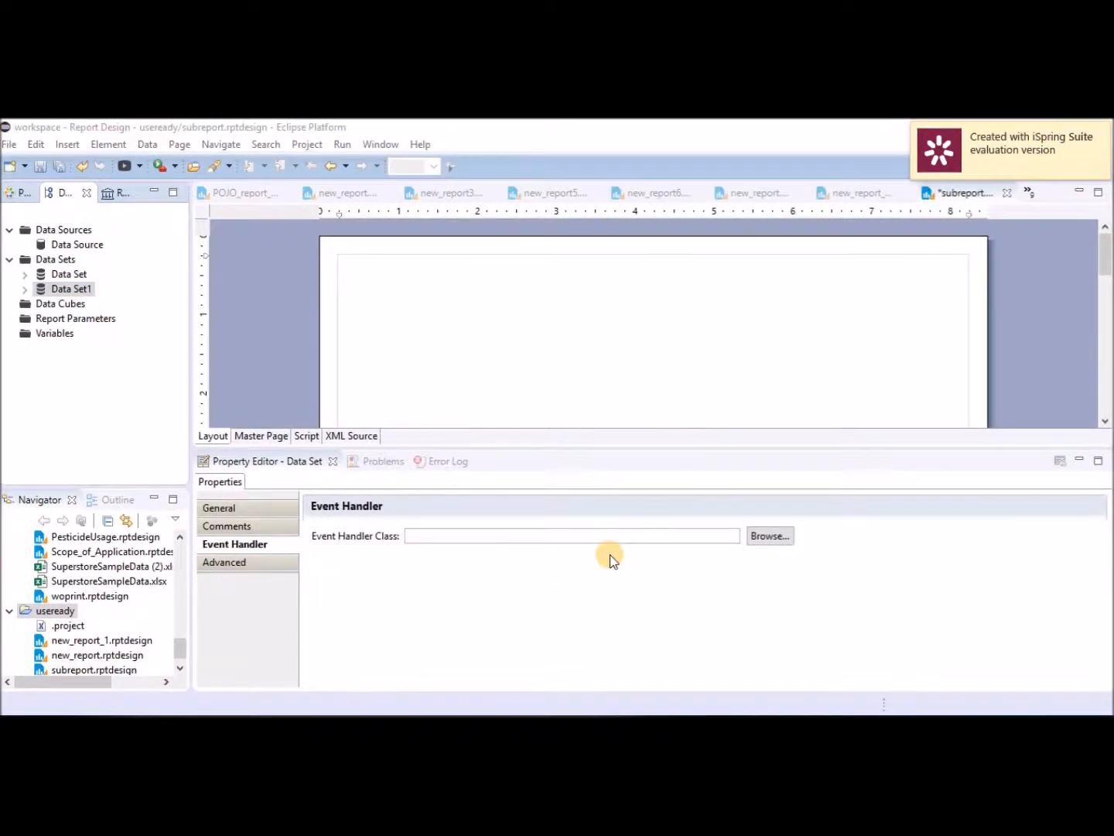
Reopen the Orders data set and rename its input parameter to CustID
{"action": "left_click", "coordinate": [79, 291]}
{"action": "double_click", "coordinate": [79, 292]}
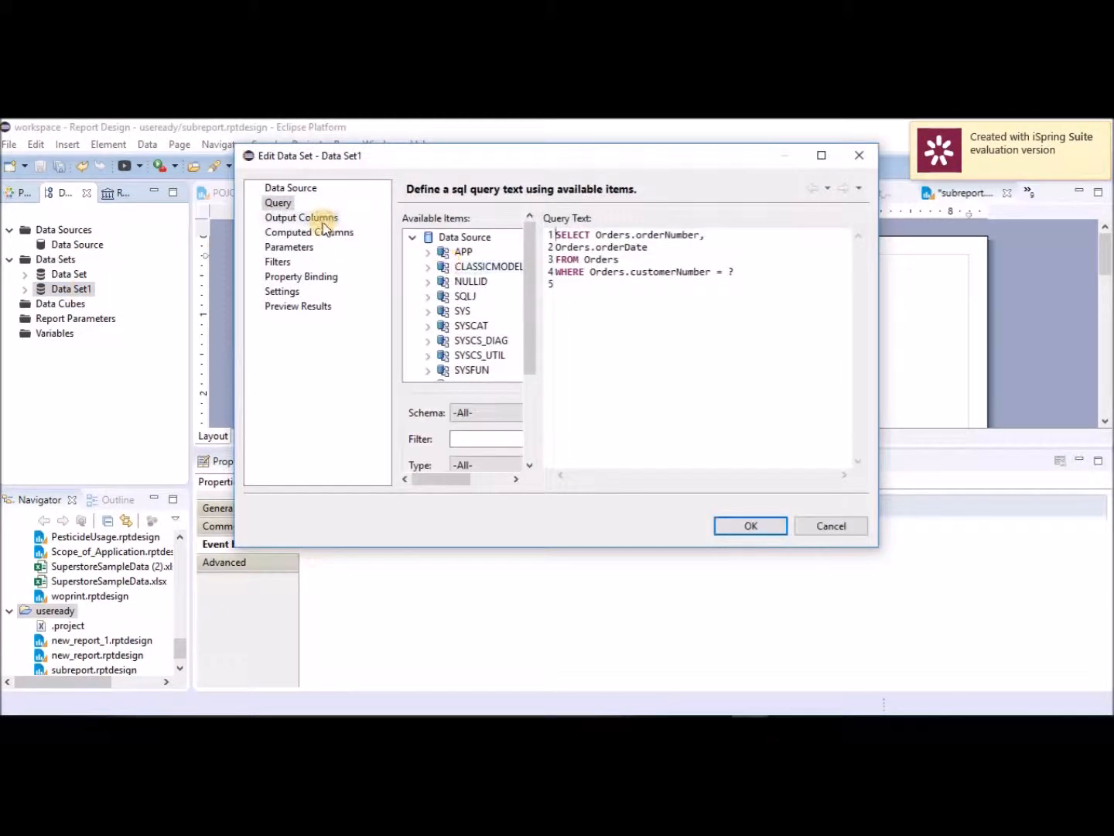
{"action": "left_click", "coordinate": [302, 246]}
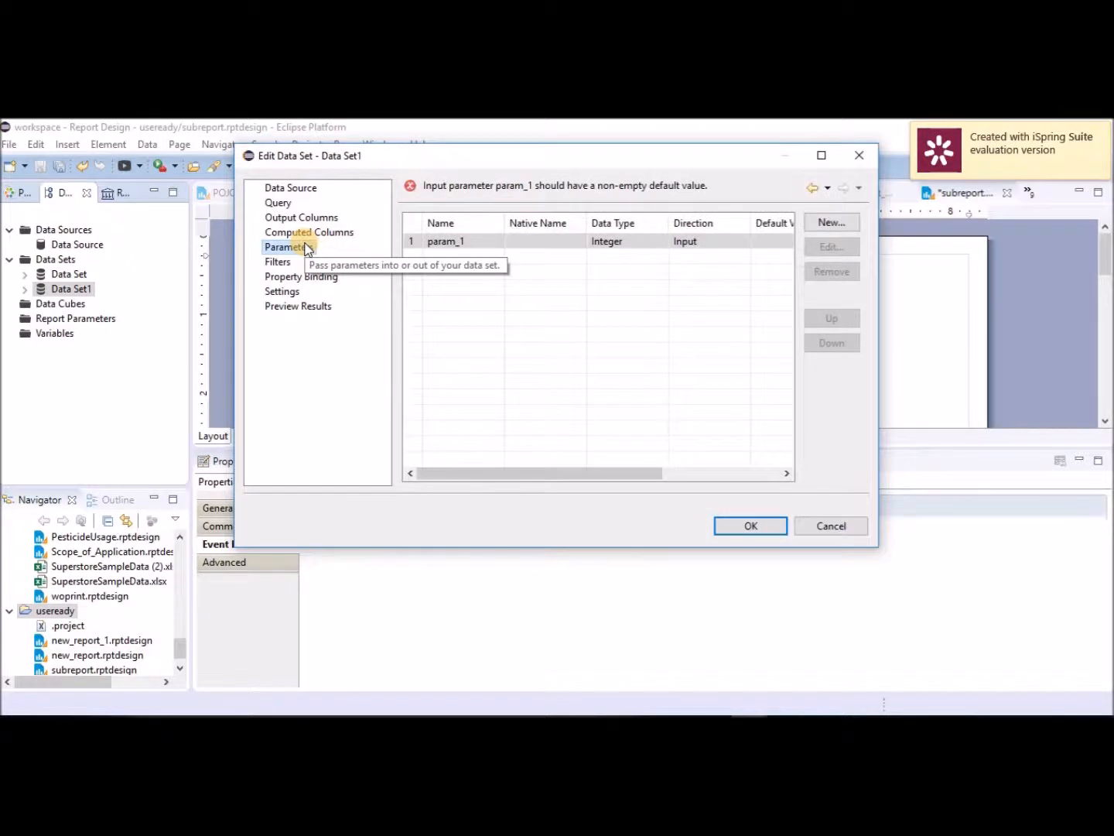
{"action": "left_click", "coordinate": [830, 247]}
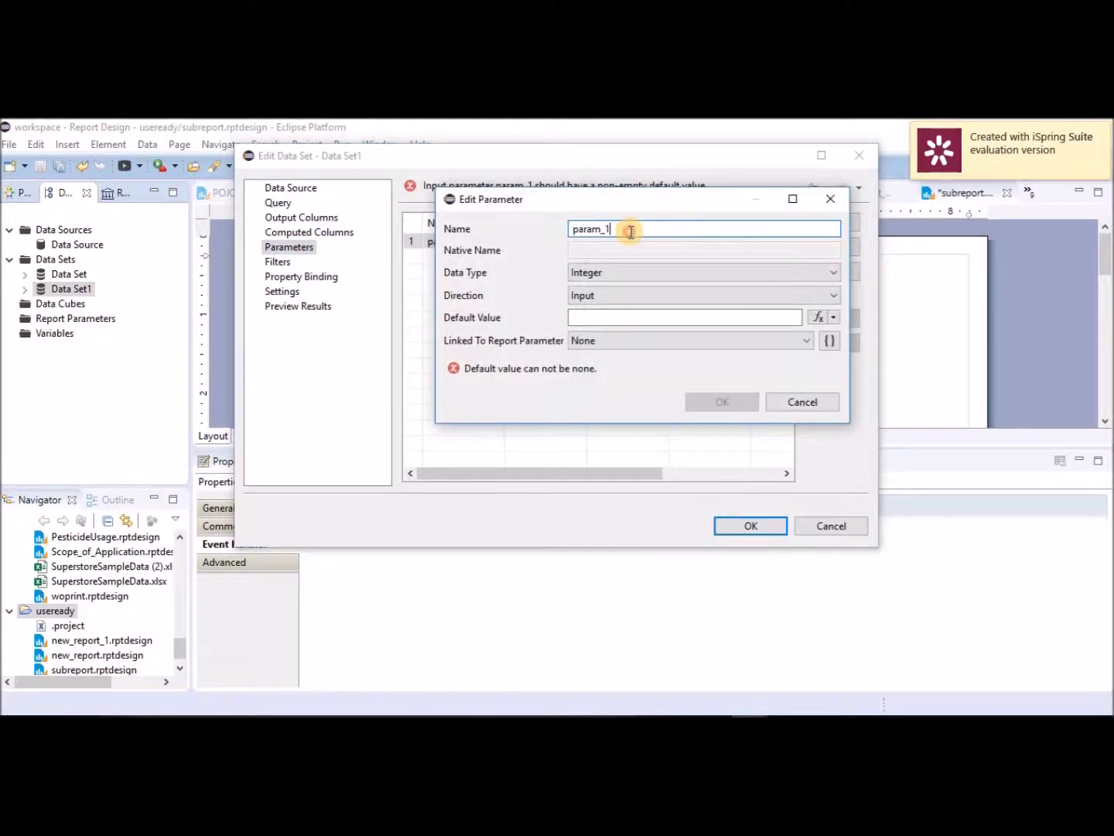
{"action": "left_click_drag", "start_coordinate": [631, 230], "coordinate": [562, 233]}
{"action": "type", "text": "CustID"}
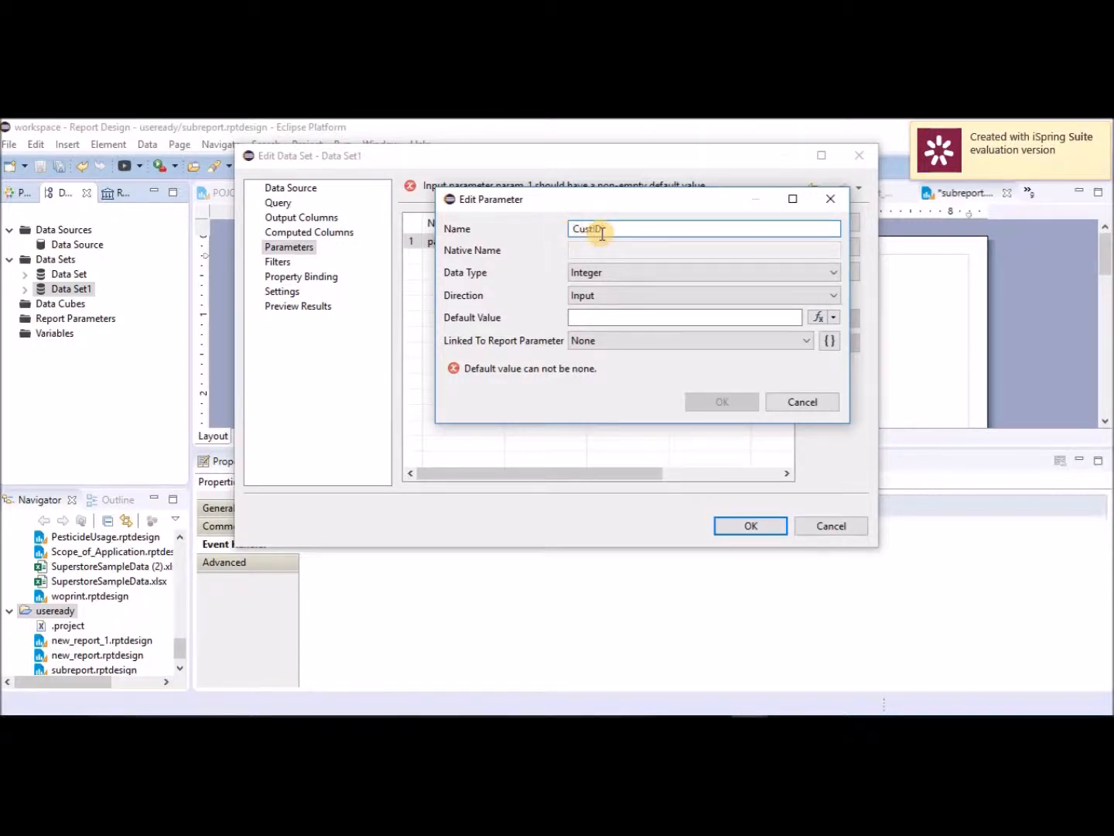
Set the CustID parameter's default value to 103, and preview the Orders data set's results before accepting it
{"action": "left_click", "coordinate": [590, 316]}
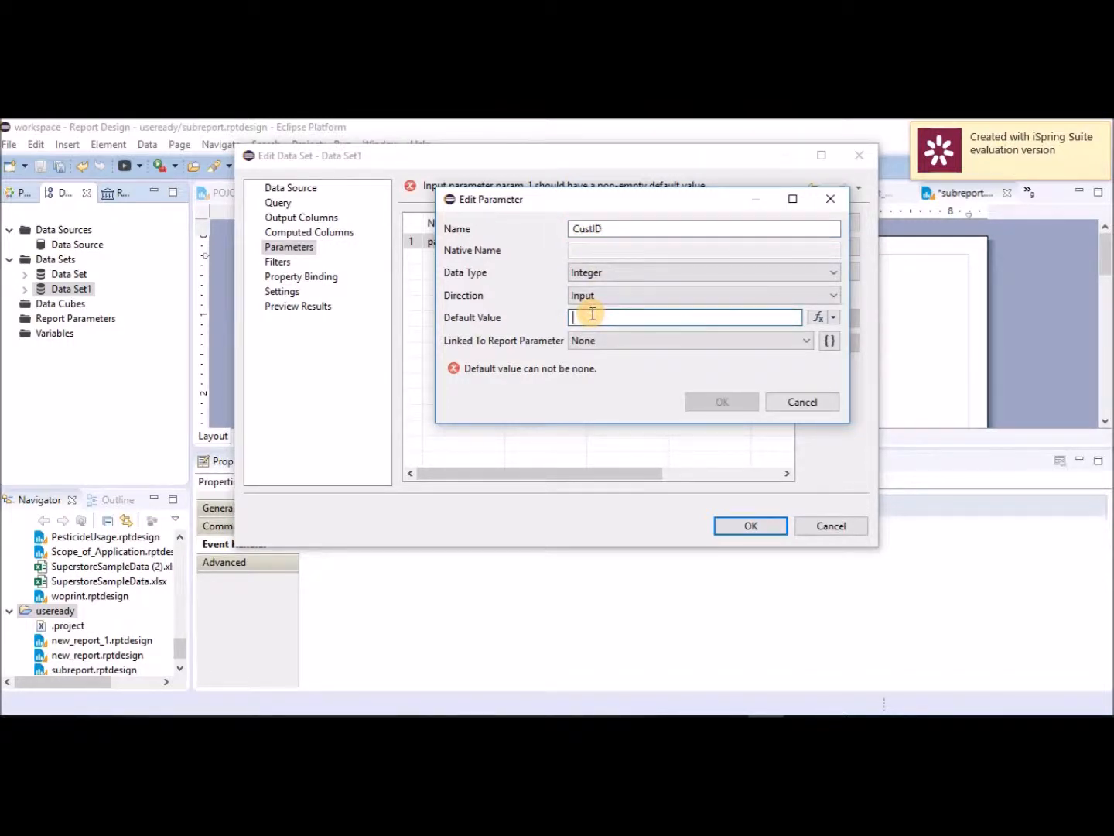
{"action": "type", "text": "103"}
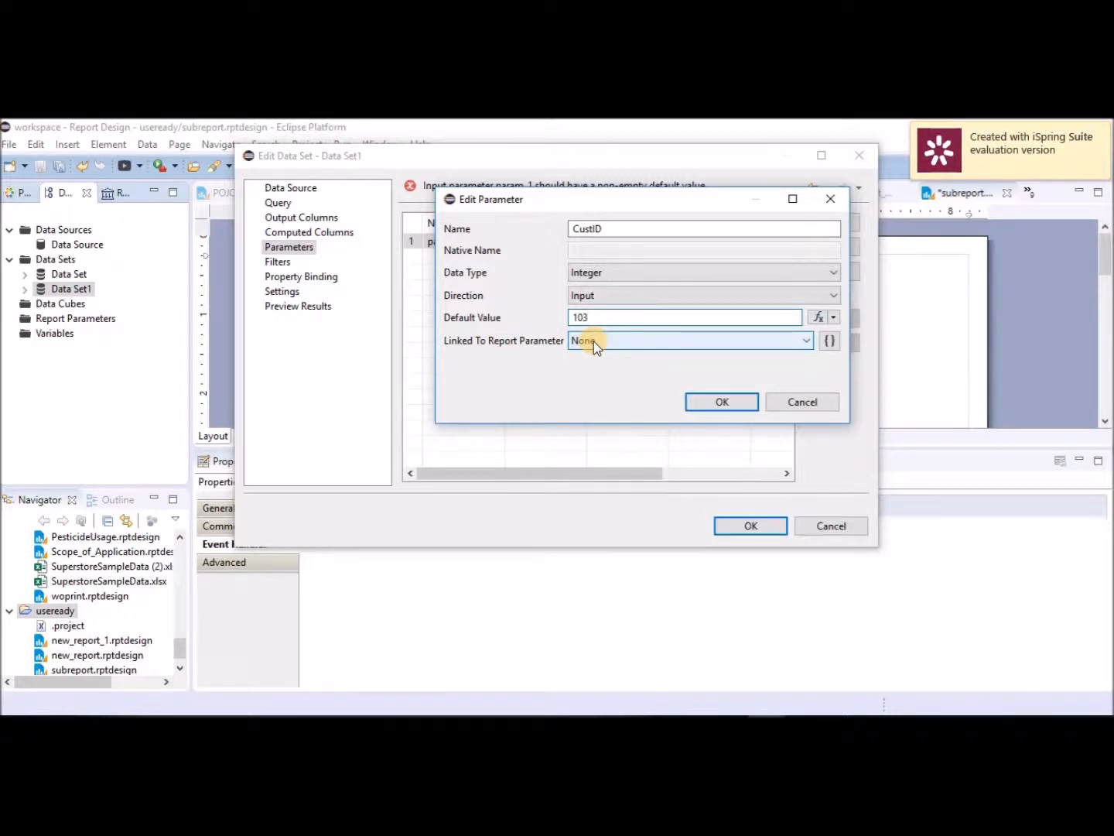
{"action": "left_click", "coordinate": [694, 298]}
{"action": "left_click", "coordinate": [693, 298]}
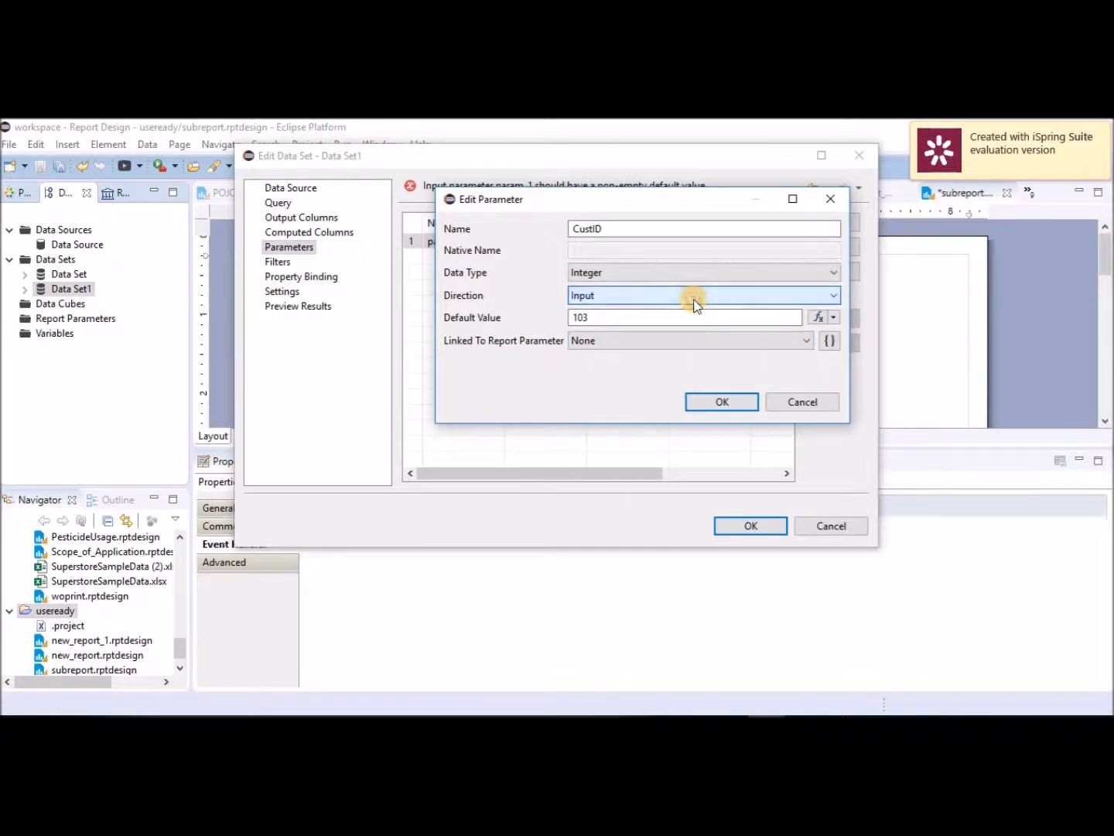
{"action": "left_click", "coordinate": [820, 275]}
{"action": "left_click", "coordinate": [820, 275]}
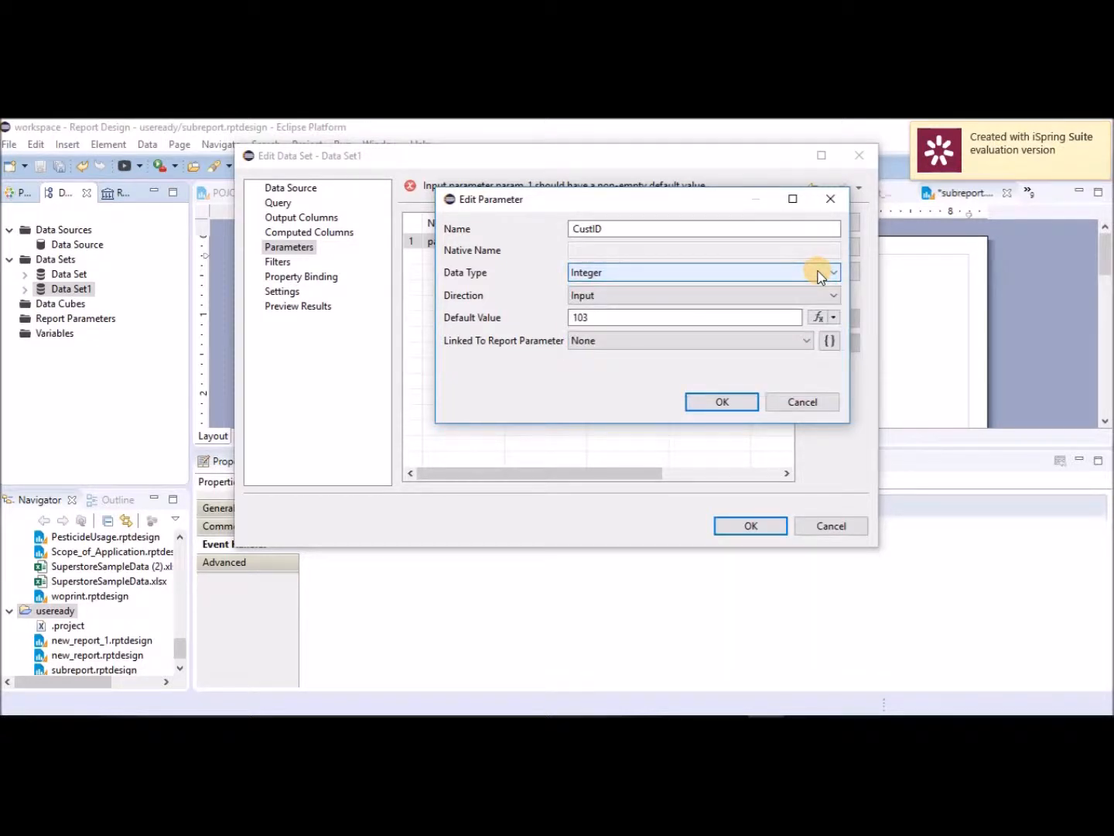
{"action": "left_click", "coordinate": [735, 403]}
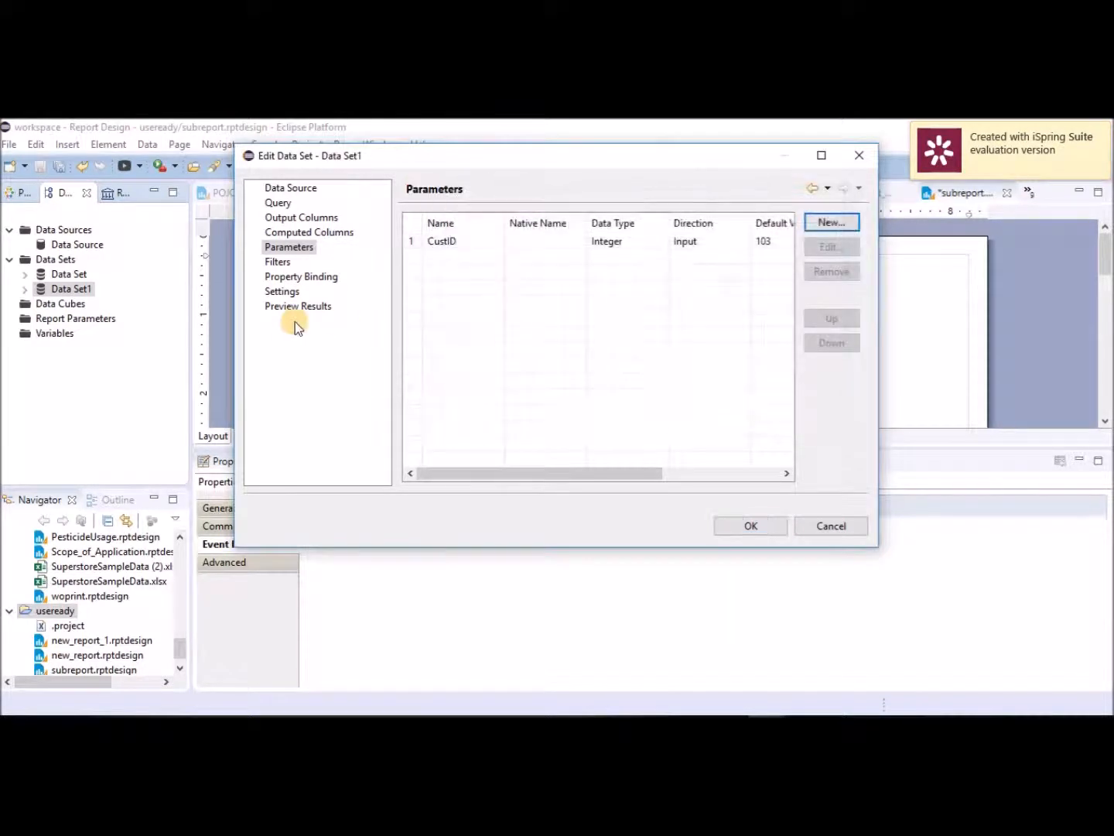
{"action": "left_click", "coordinate": [305, 307]}
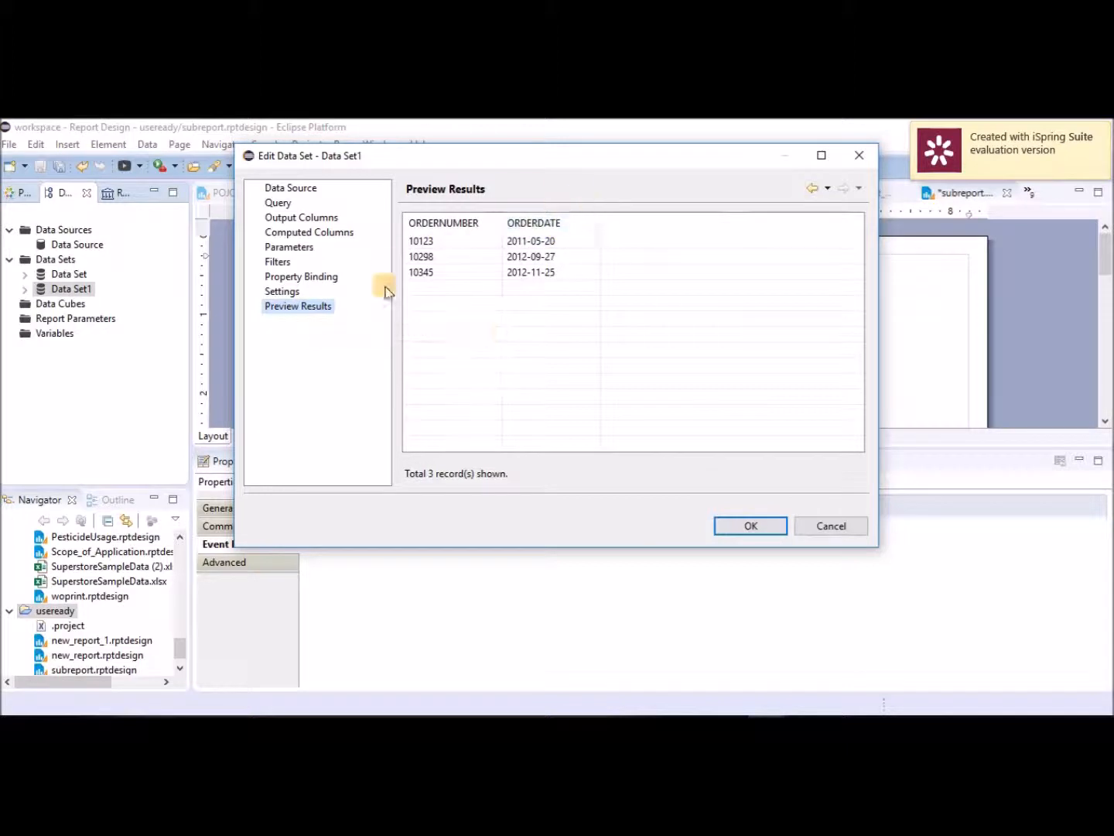
{"action": "left_click", "coordinate": [748, 525]}
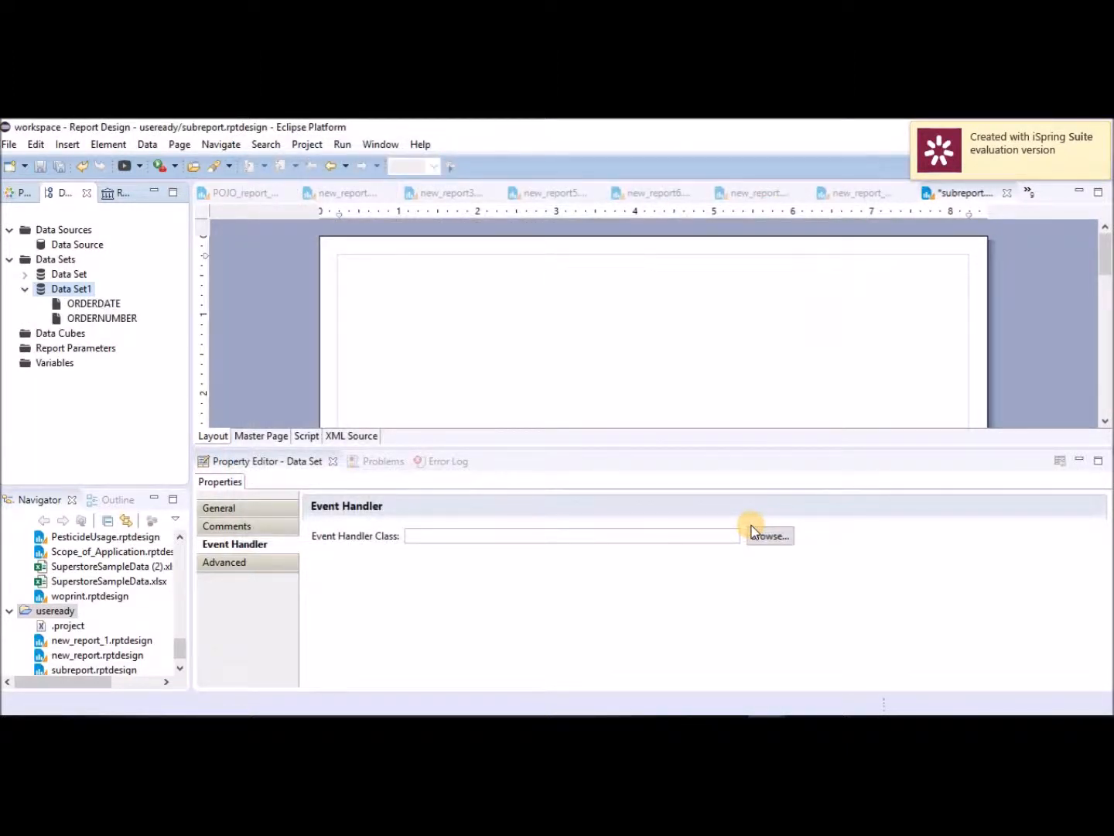
Start a third SQL Select Query data set with the query SELECT Payments.paymentDate, Payments.amount FROM Payments WHERE Payments.customerNumber = ?
{"action": "left_click", "coordinate": [60, 261]}
{"action": "right_click", "coordinate": [62, 267]}
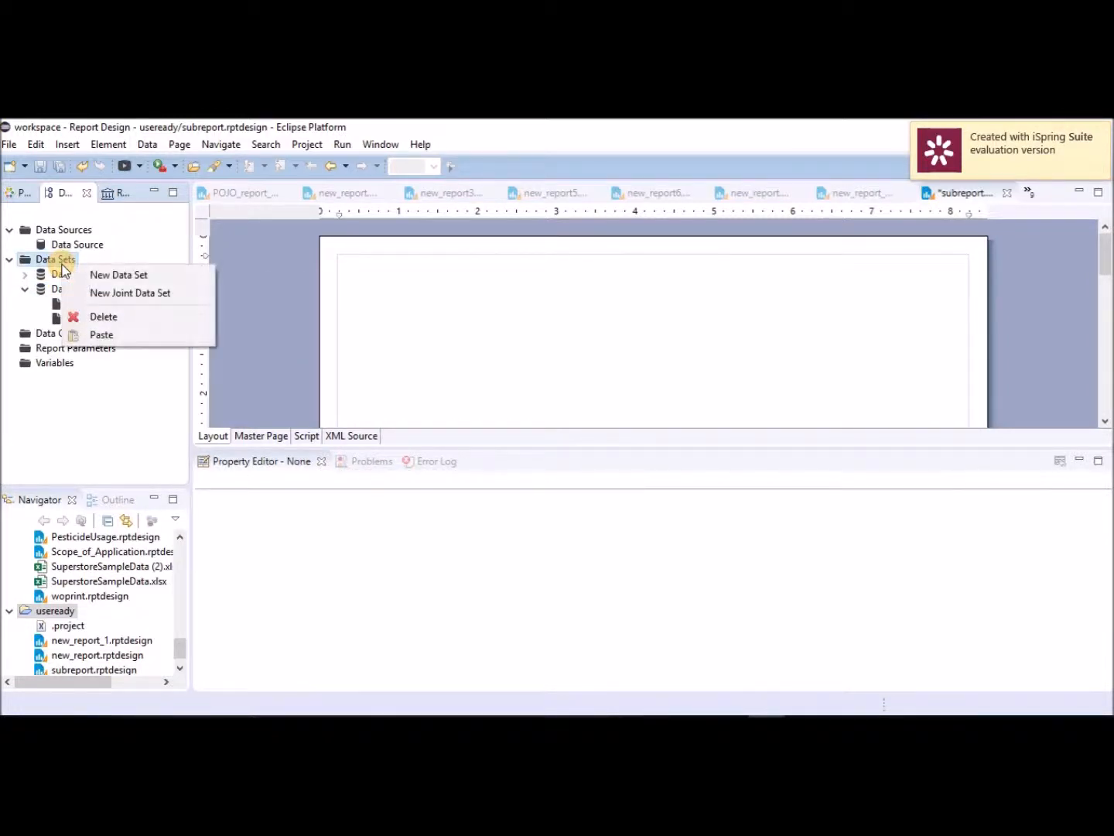
{"action": "left_click", "coordinate": [94, 276]}
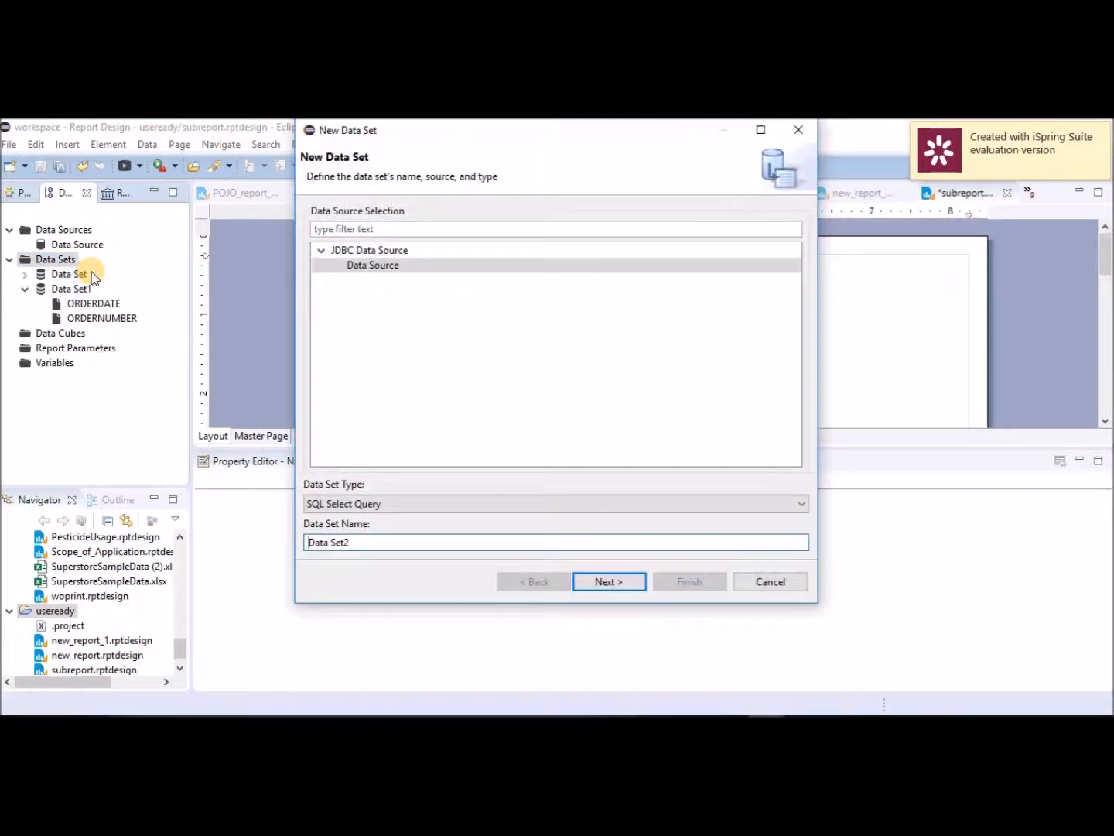
{"action": "left_click", "coordinate": [620, 582]}
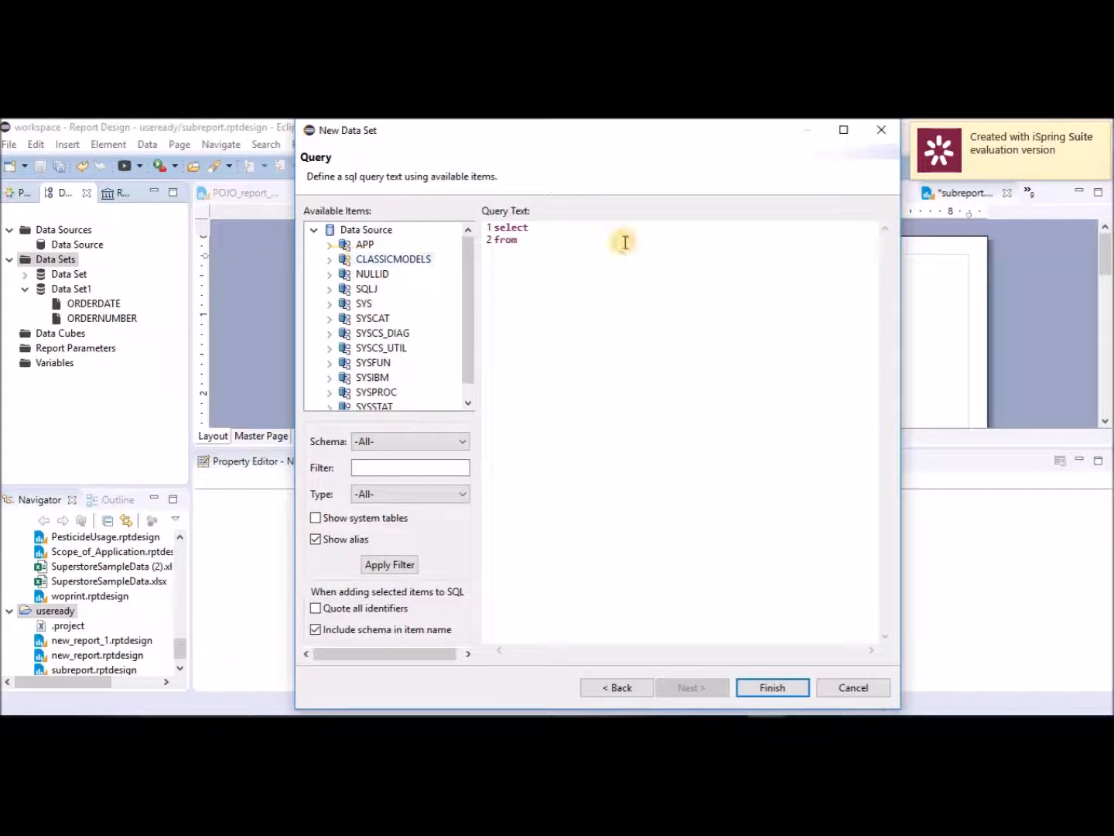
{"action": "left_click_drag", "start_coordinate": [571, 243], "coordinate": [457, 211]}
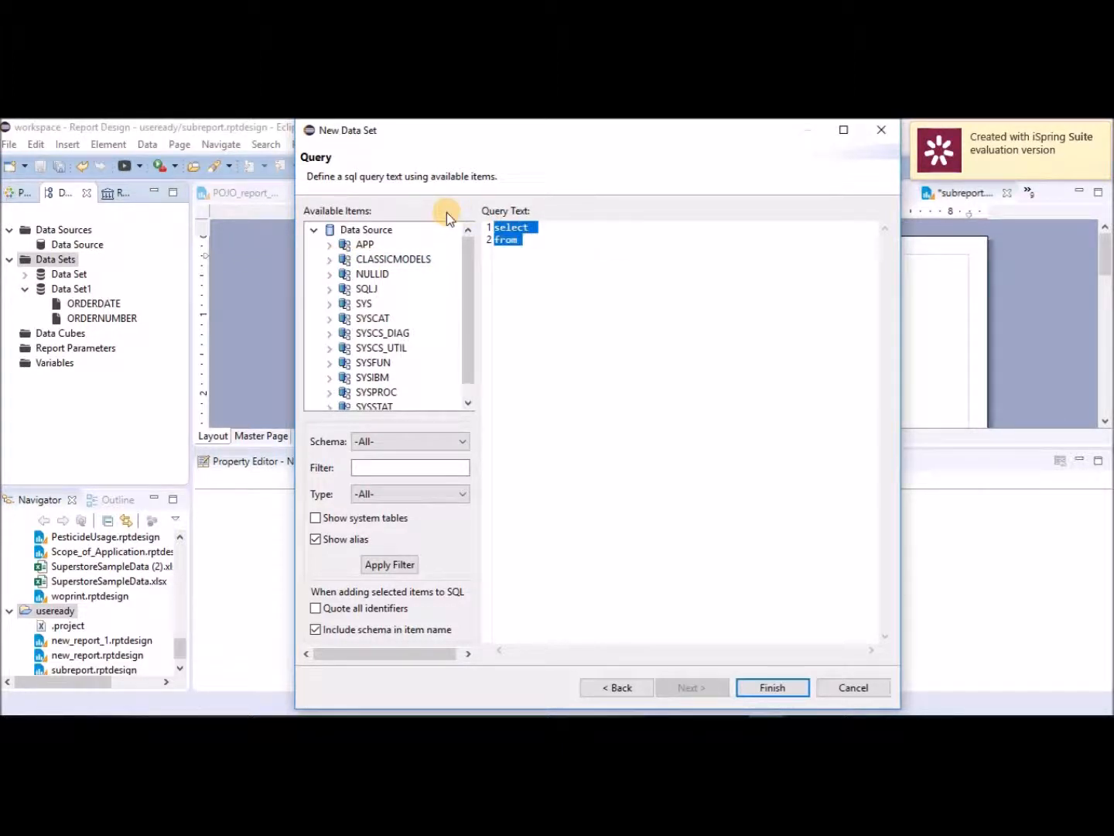
{"action": "type", "text": "SELECT Payments.paymentDate, Payments.amount FROM Payments WHERE Payments.customerNumber = ?"}
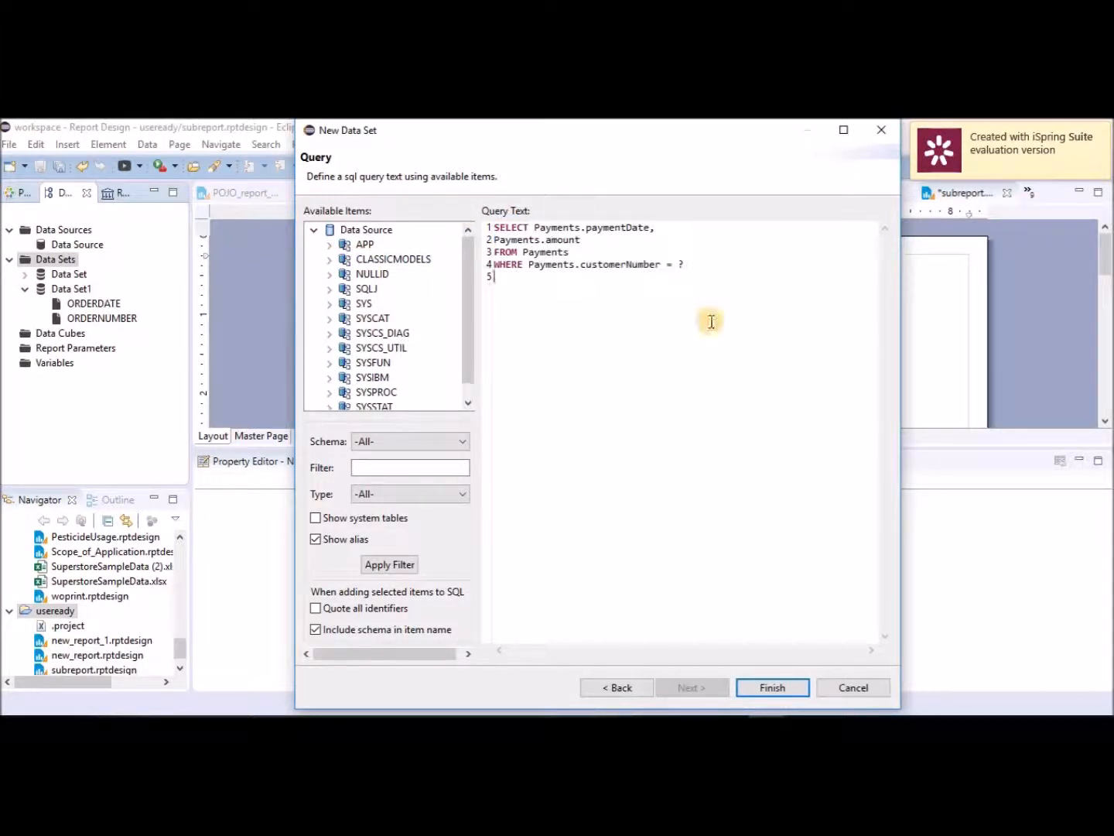
Finish creating the Payments data set and preview its results
{"action": "left_click", "coordinate": [330, 260]}
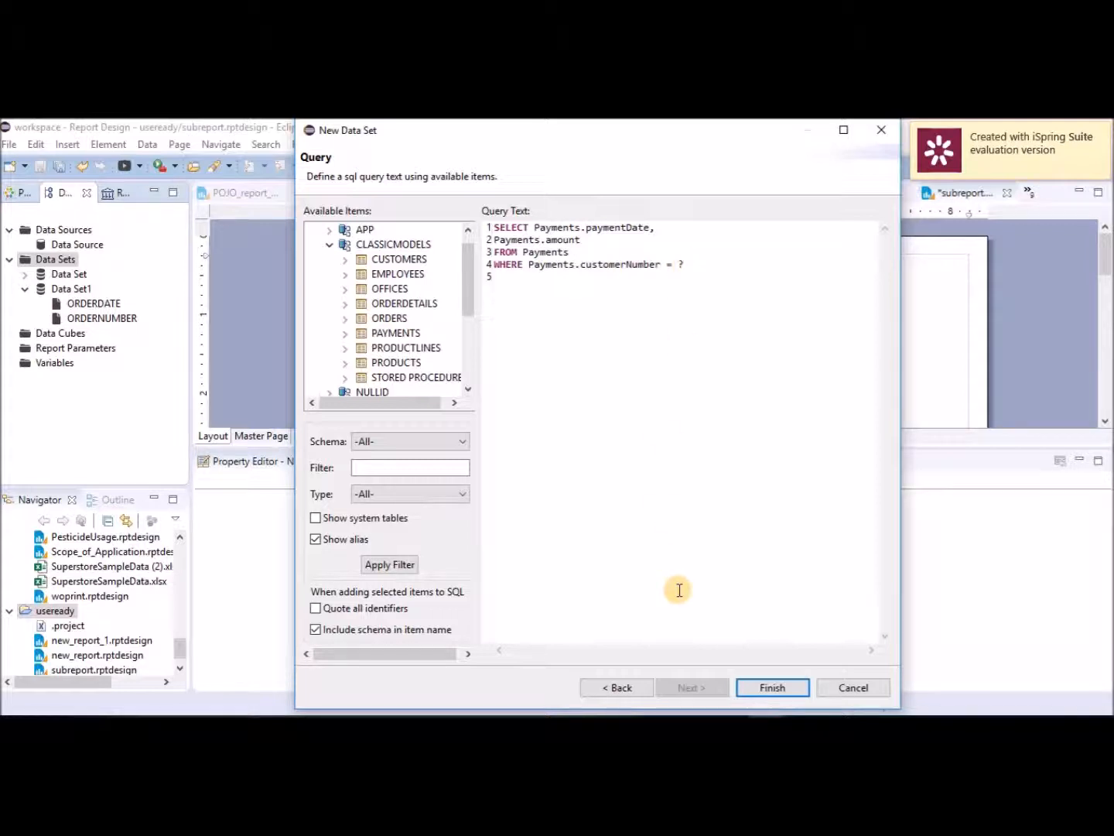
{"action": "left_click", "coordinate": [777, 693]}
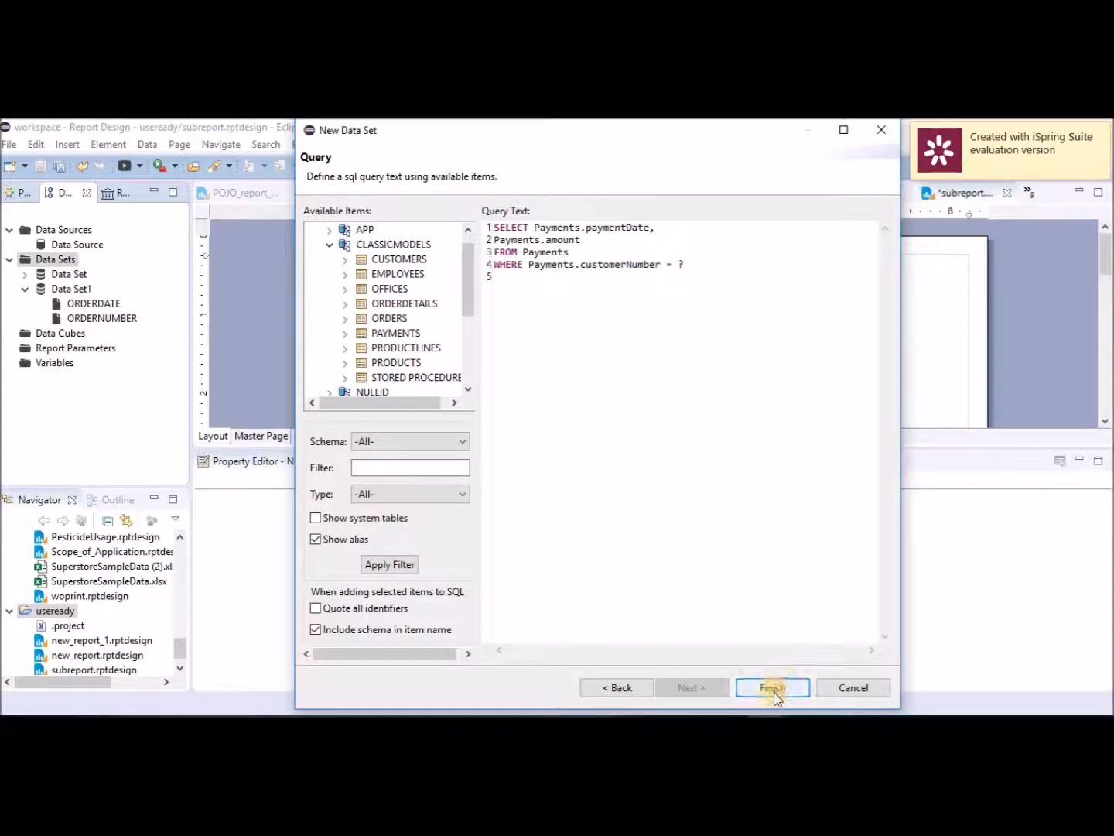
{"action": "left_click", "coordinate": [775, 693]}
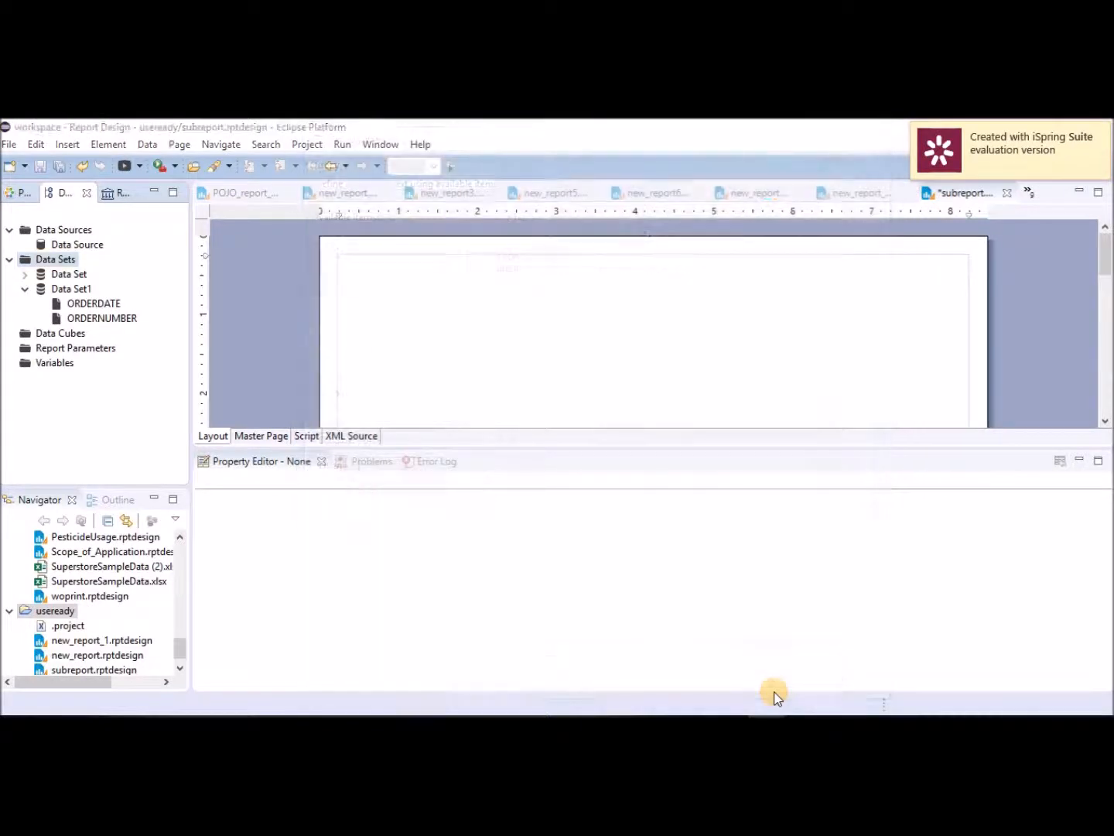
{"action": "left_click", "coordinate": [301, 307]}
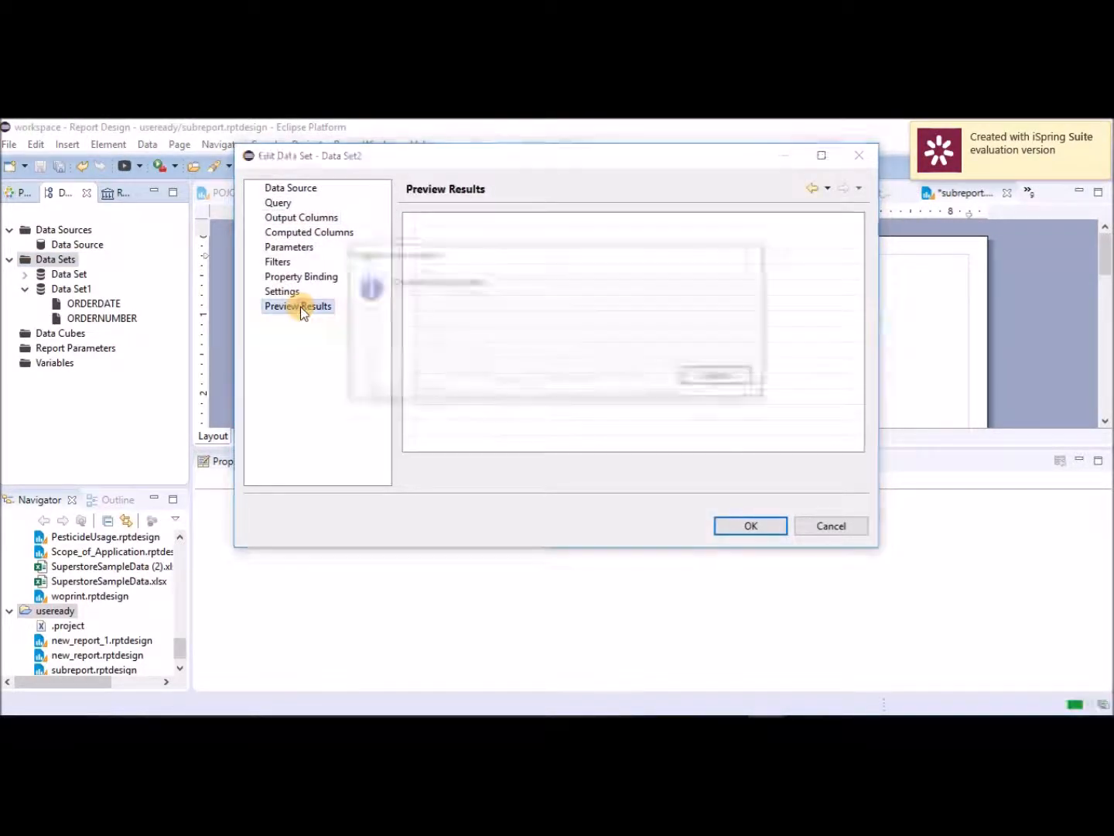
Give the Payments data set's input parameter the default value 103 and rename it to CustID
{"action": "left_click", "coordinate": [294, 247]}
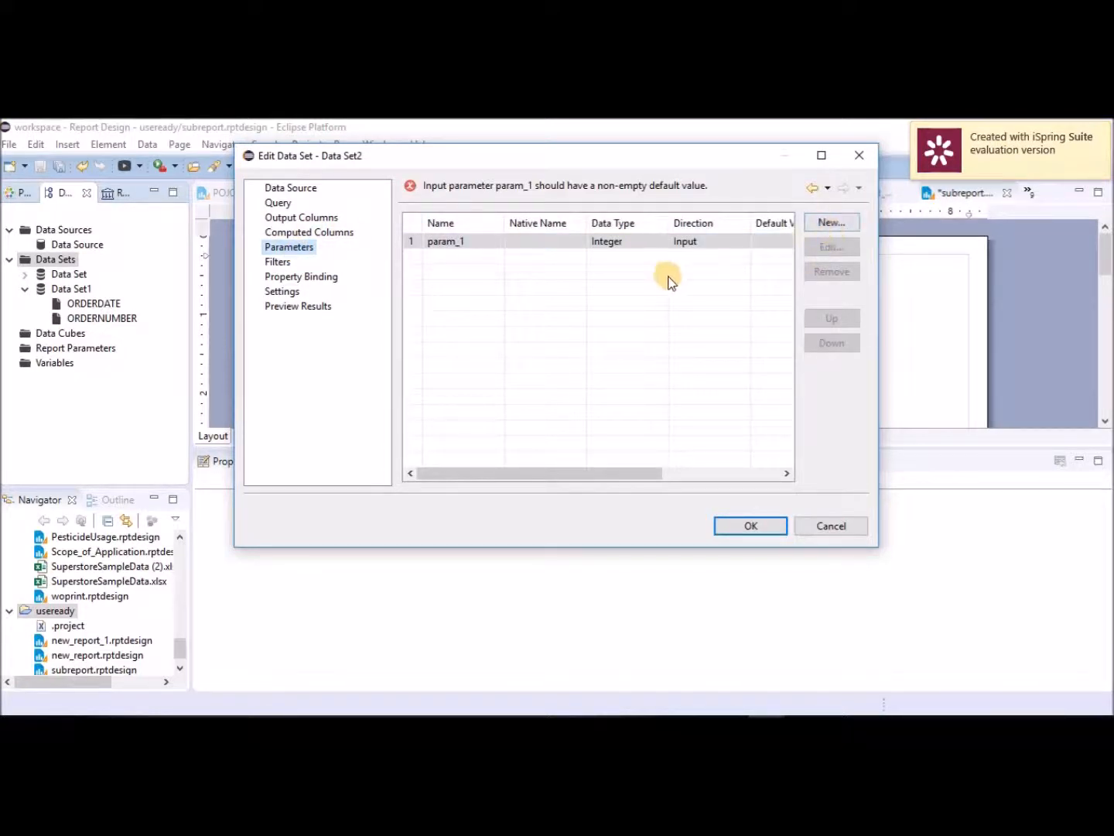
{"action": "left_click", "coordinate": [706, 241]}
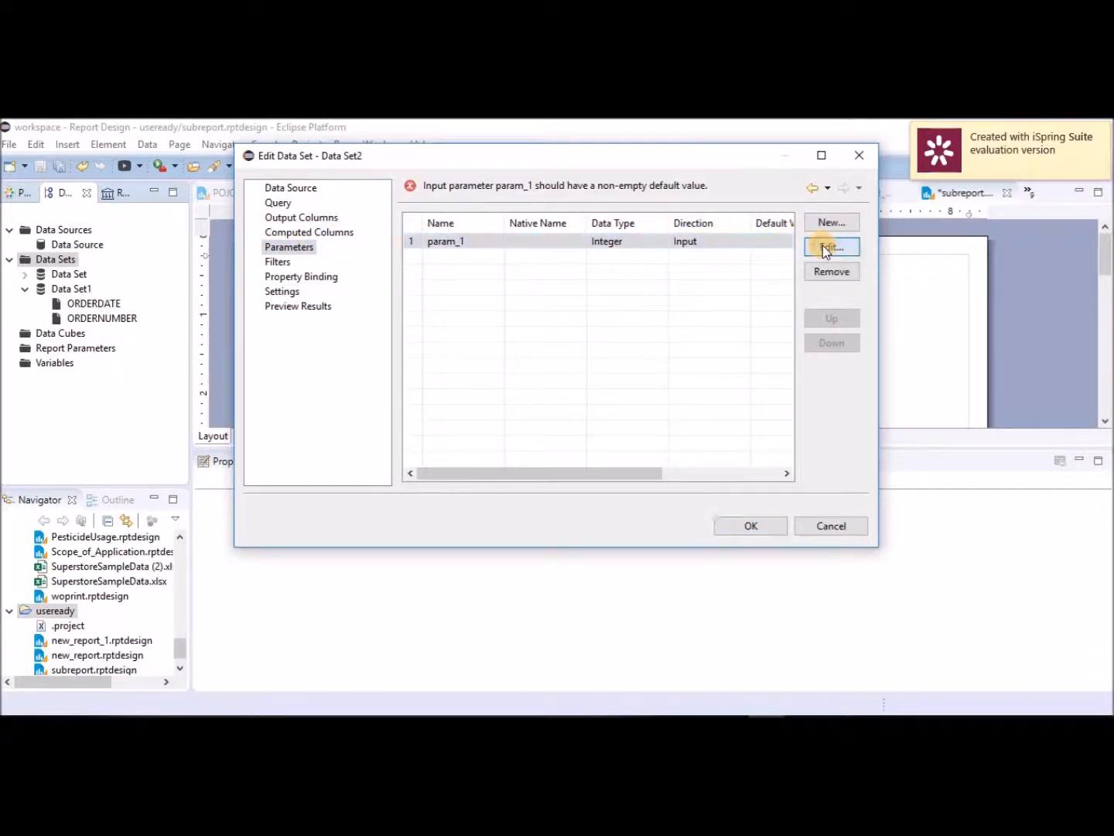
{"action": "left_click", "coordinate": [832, 246]}
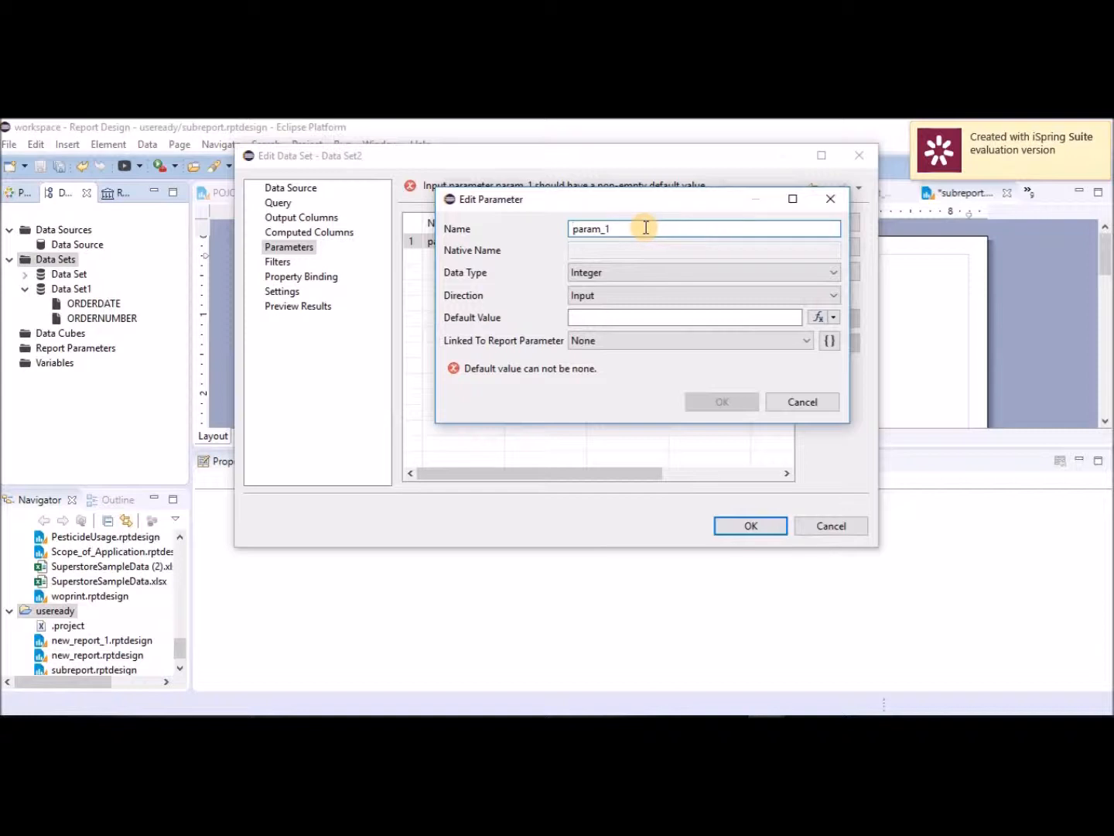
{"action": "left_click", "coordinate": [616, 317]}
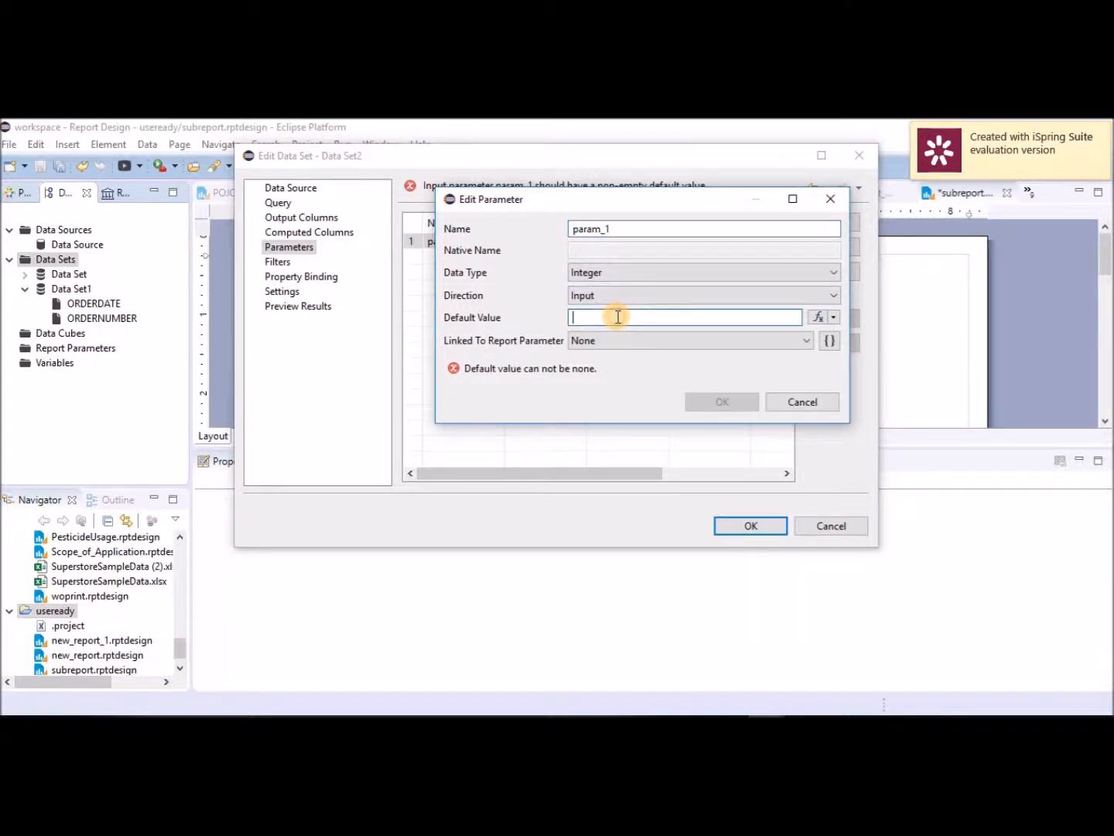
{"action": "type", "text": "103"}
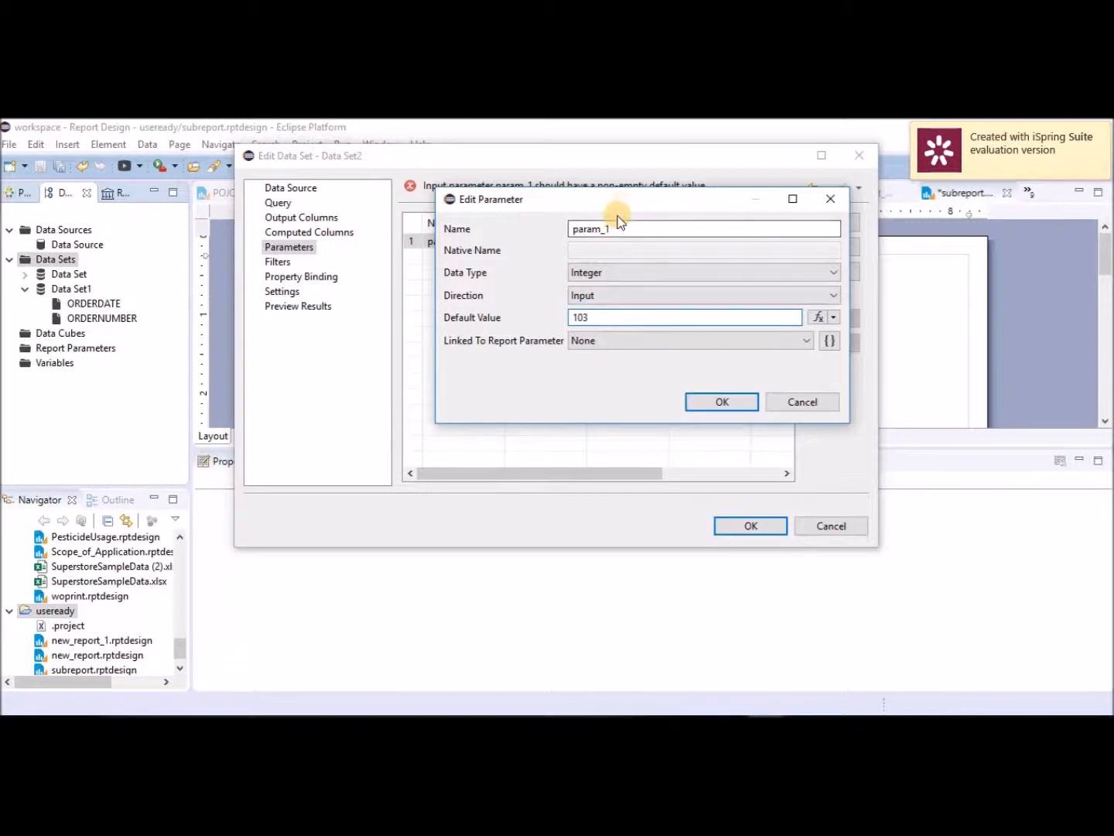
{"action": "left_click_drag", "start_coordinate": [617, 223], "coordinate": [560, 224]}
{"action": "type", "text": "CustID"}
{"action": "left_click", "coordinate": [724, 403]}
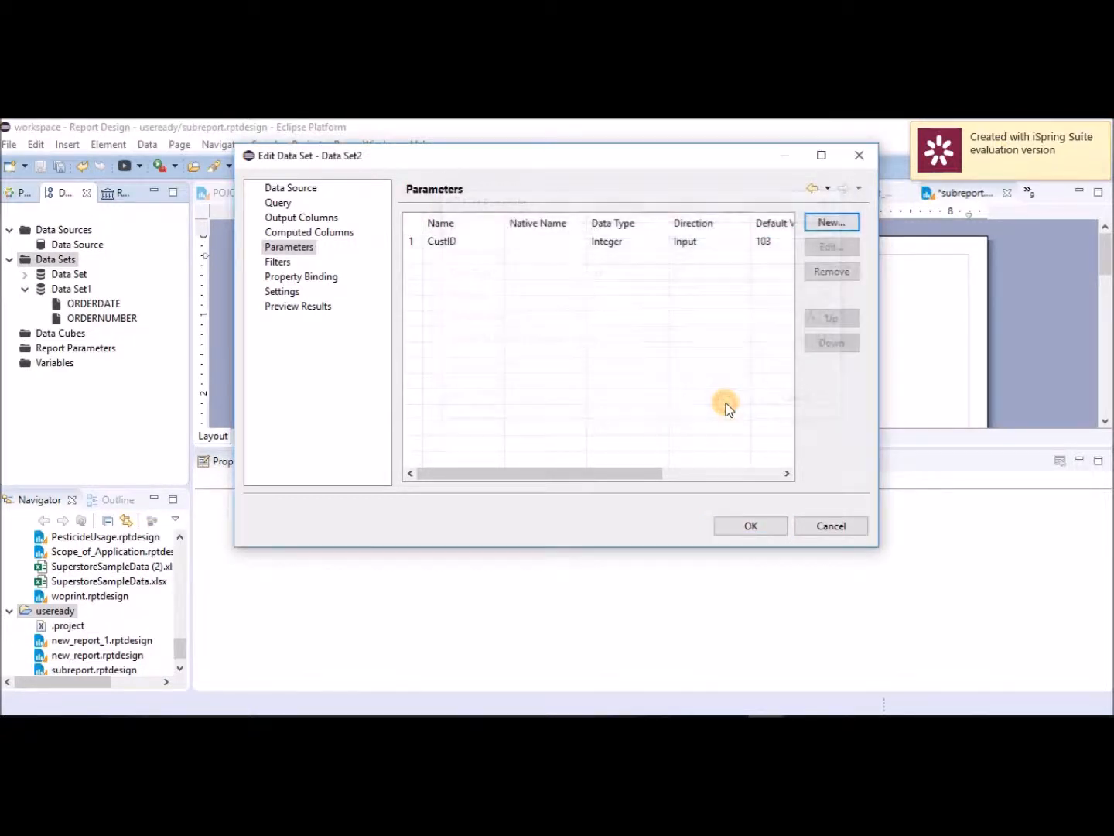
Preview the Payments data set's results with the parameter applied and accept the data set
{"action": "left_click", "coordinate": [324, 308]}
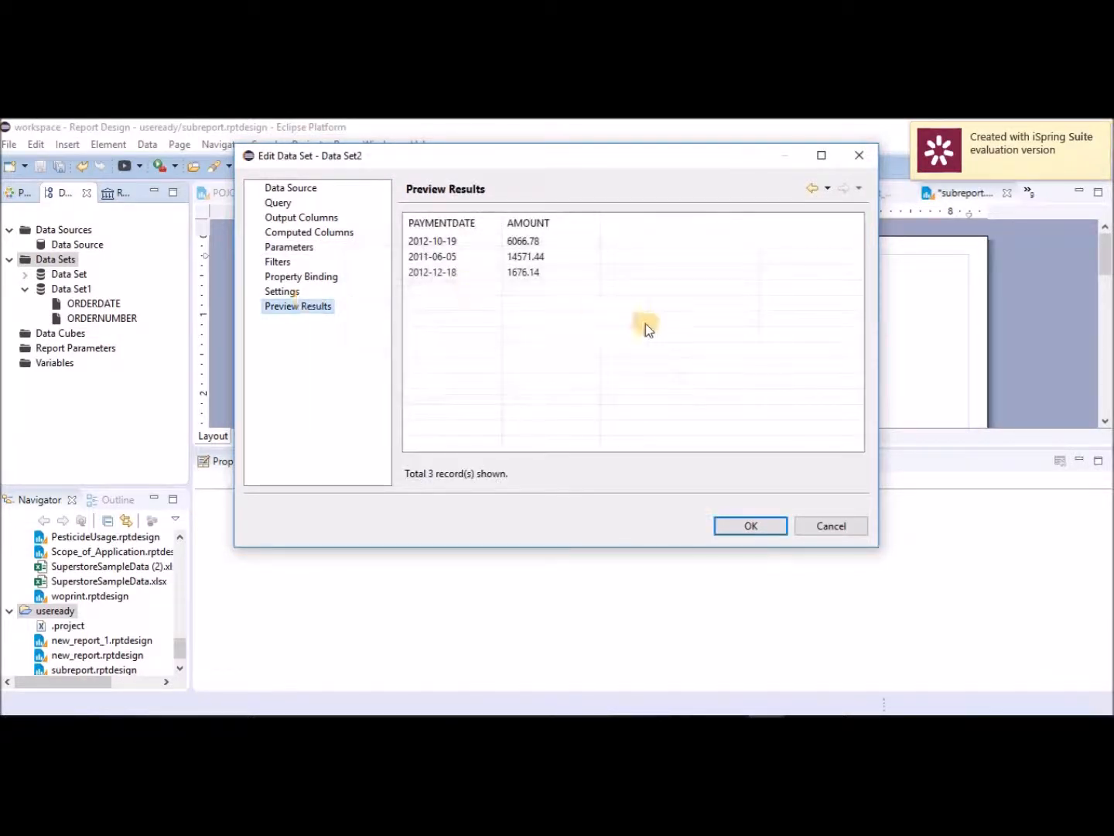
{"action": "left_click", "coordinate": [750, 525]}
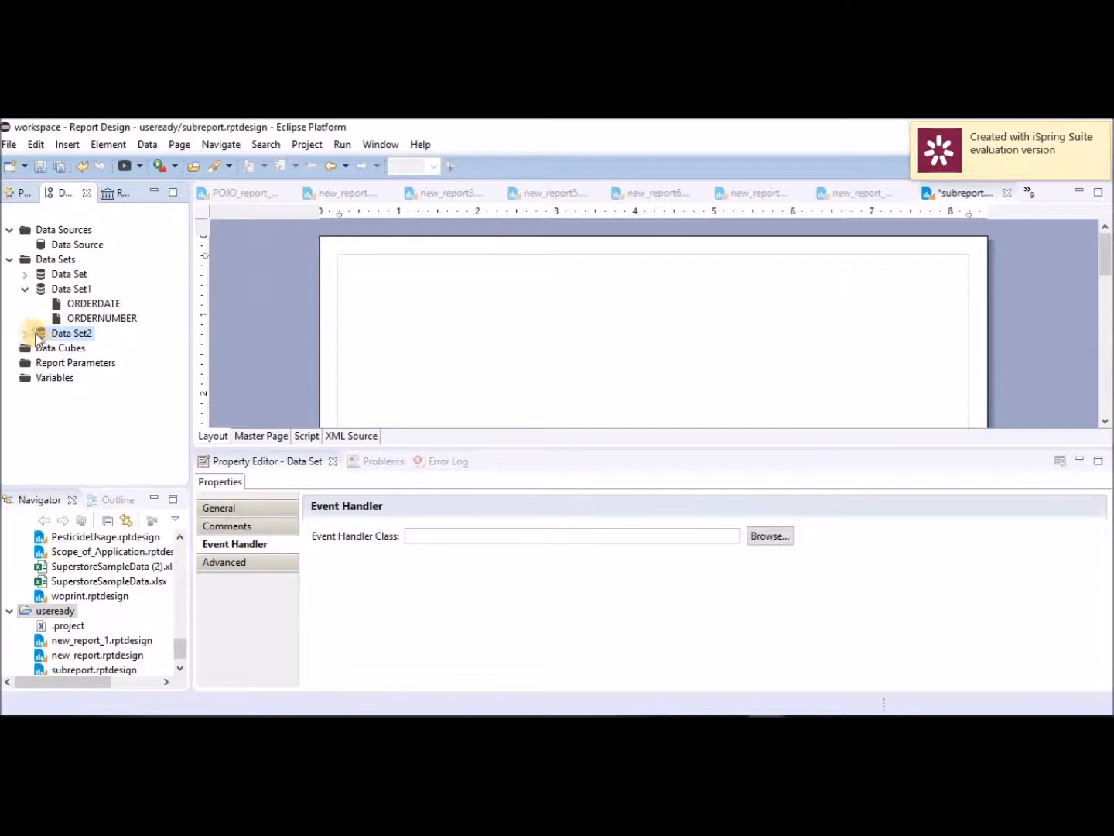
{"action": "left_click", "coordinate": [24, 293]}
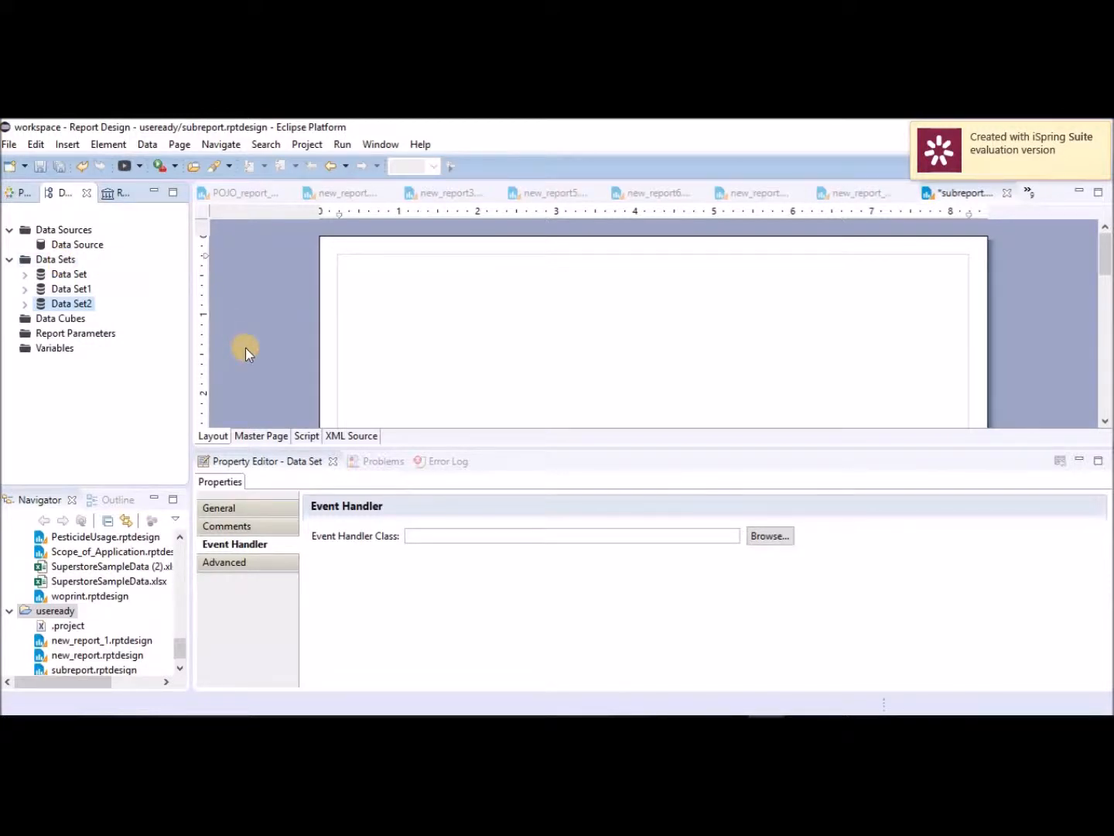
Insert a list into the blank report layout and bind it to the customers data set, Data Set
{"action": "left_click", "coordinate": [17, 194]}
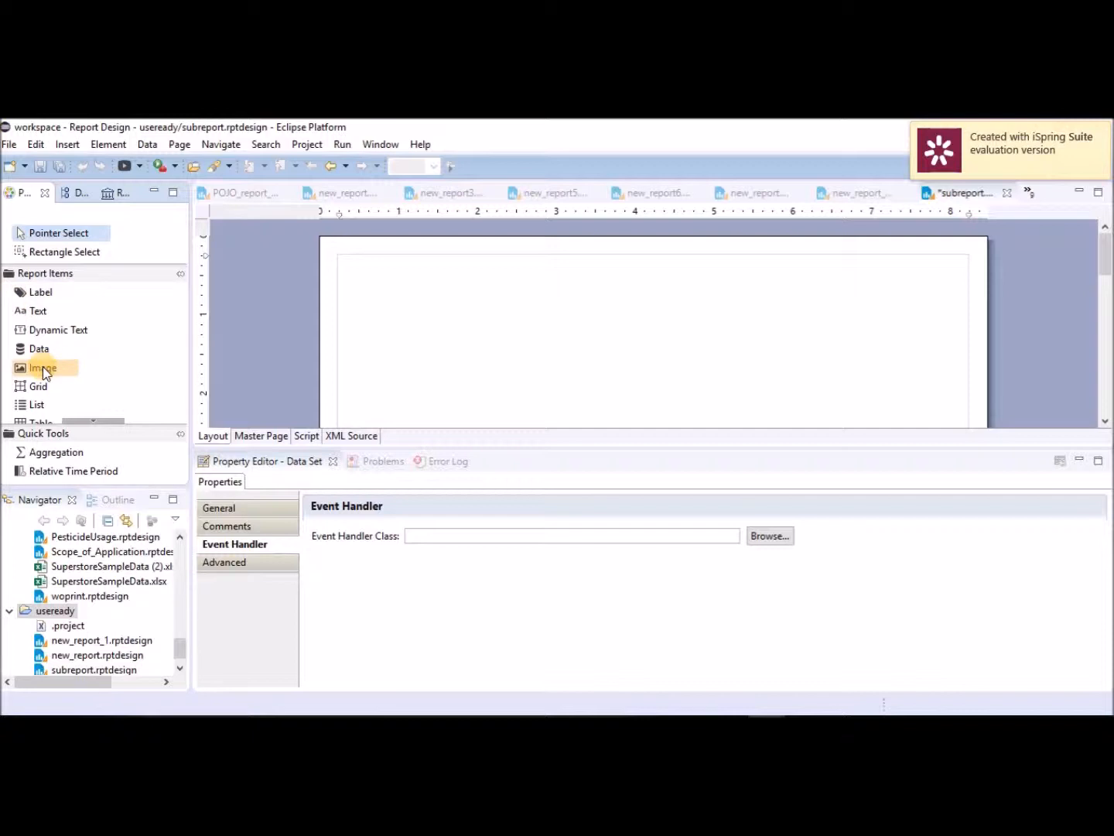
{"action": "left_click_drag", "start_coordinate": [37, 407], "coordinate": [639, 330]}
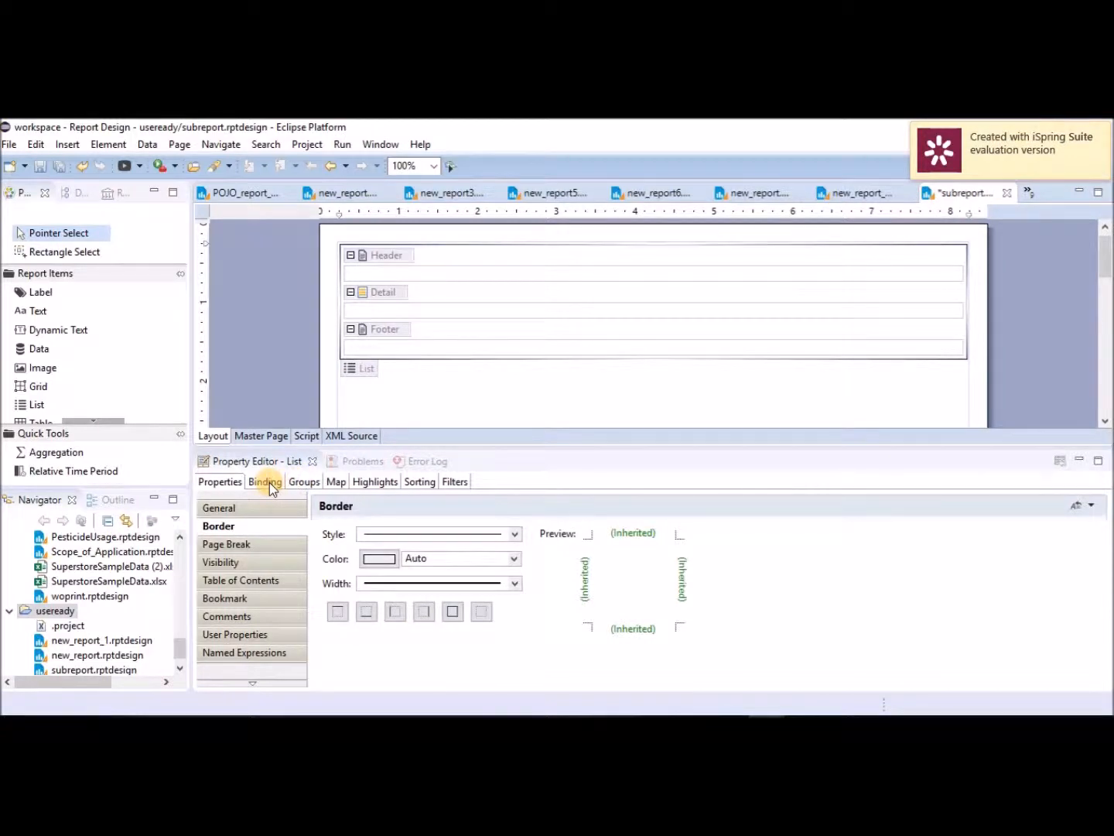
{"action": "left_click", "coordinate": [268, 483]}
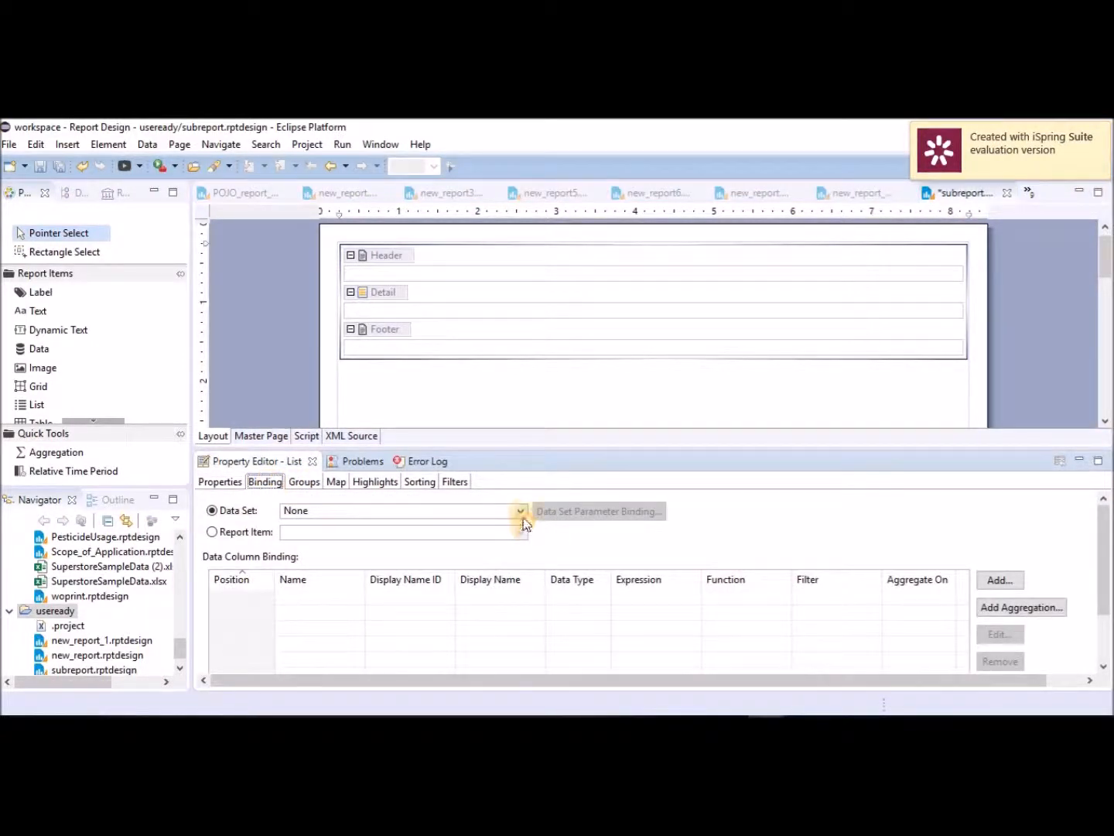
{"action": "left_click", "coordinate": [522, 512]}
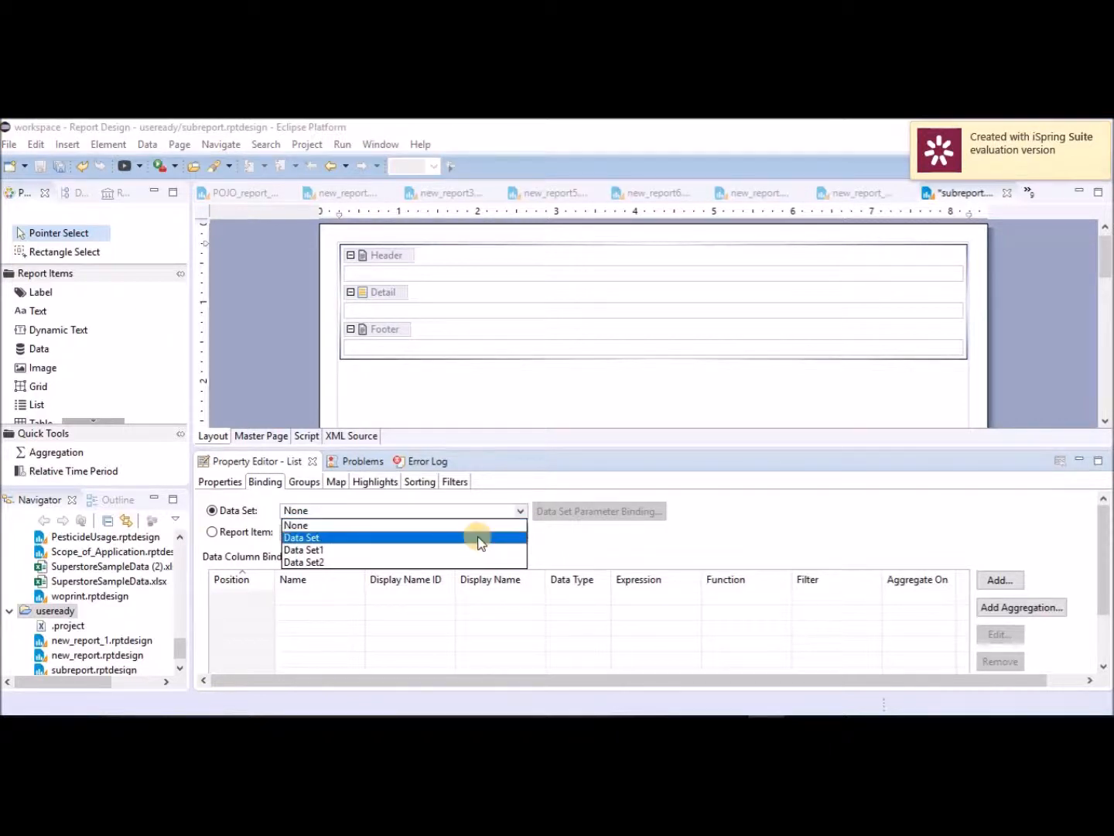
{"action": "left_click", "coordinate": [480, 537]}
{"action": "left_click", "coordinate": [381, 452]}
{"action": "left_click", "coordinate": [640, 502]}
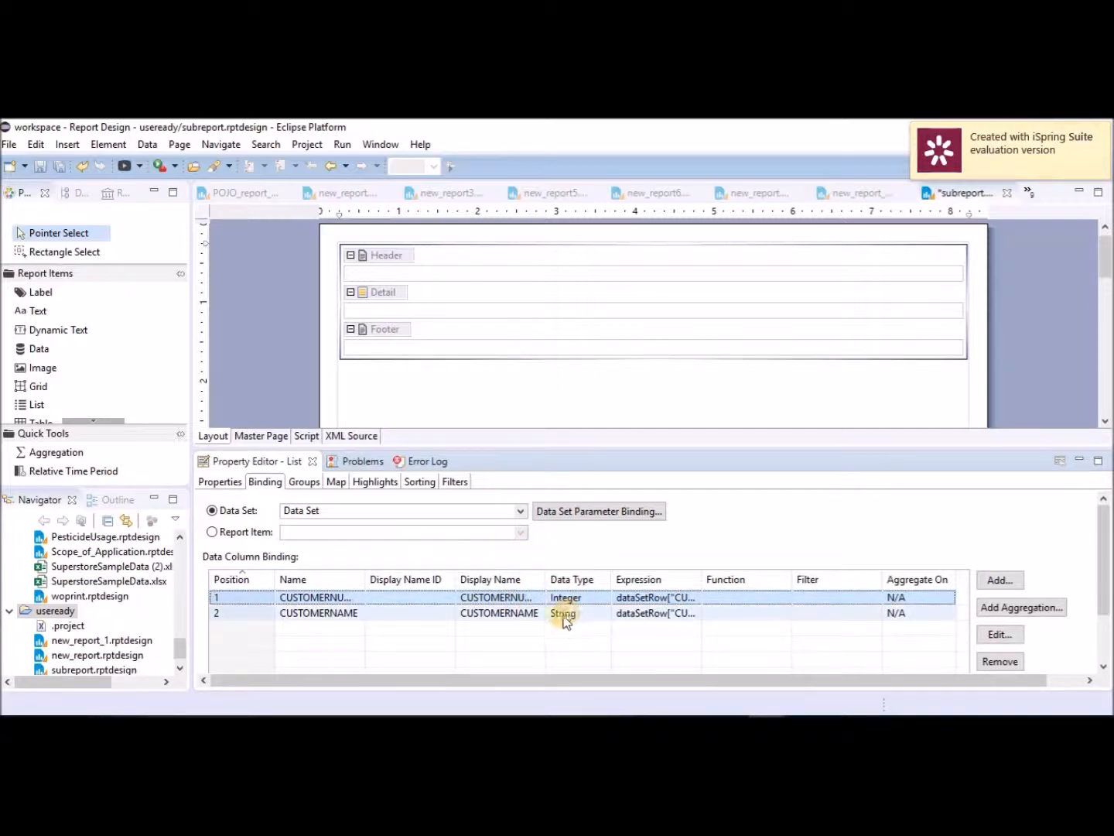
Place the CUSTOMERNAME field from Data Set in the list's detail row
{"action": "left_click", "coordinate": [76, 196]}
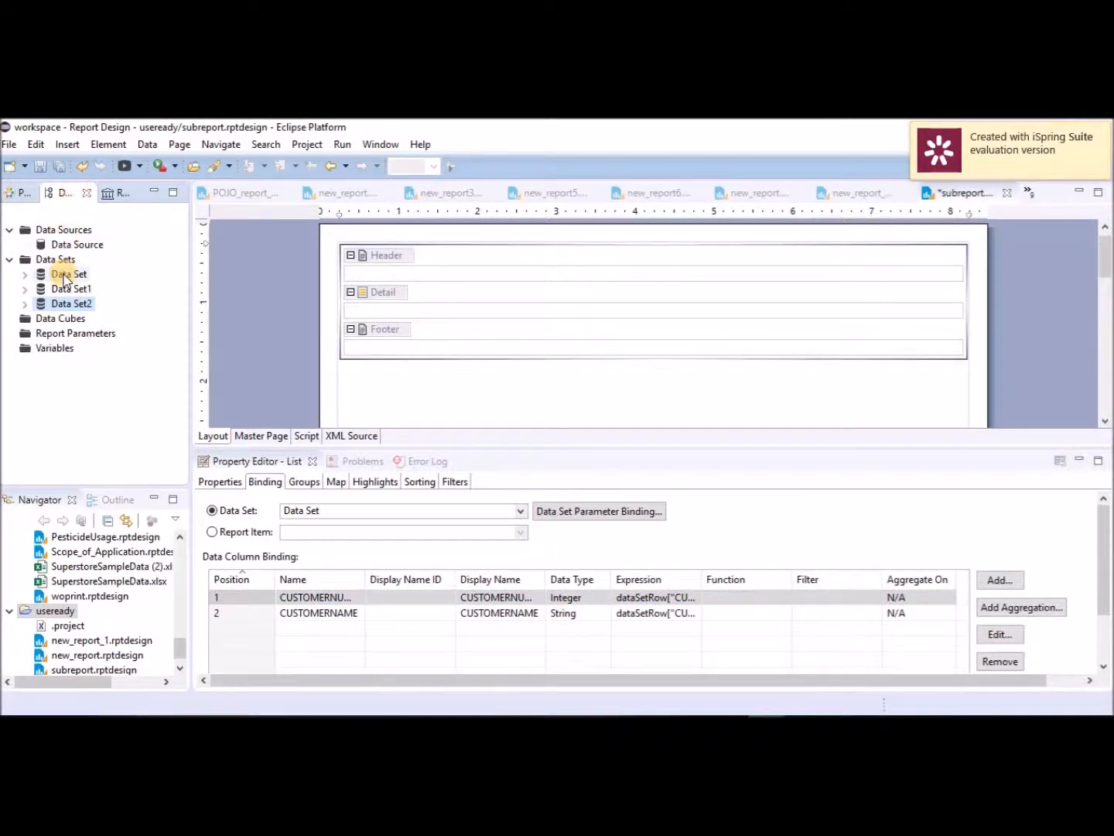
{"action": "left_click", "coordinate": [25, 274]}
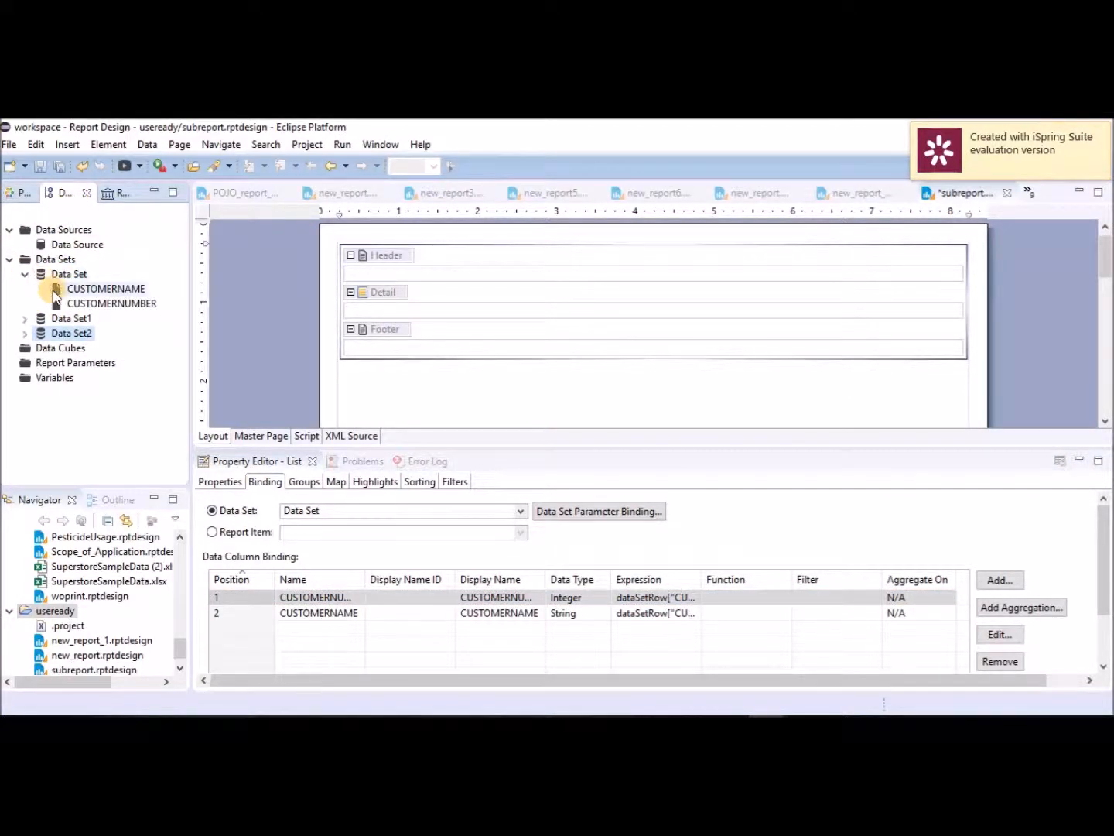
{"action": "left_click_drag", "start_coordinate": [70, 292], "coordinate": [362, 310]}
{"action": "left_click", "coordinate": [362, 310]}
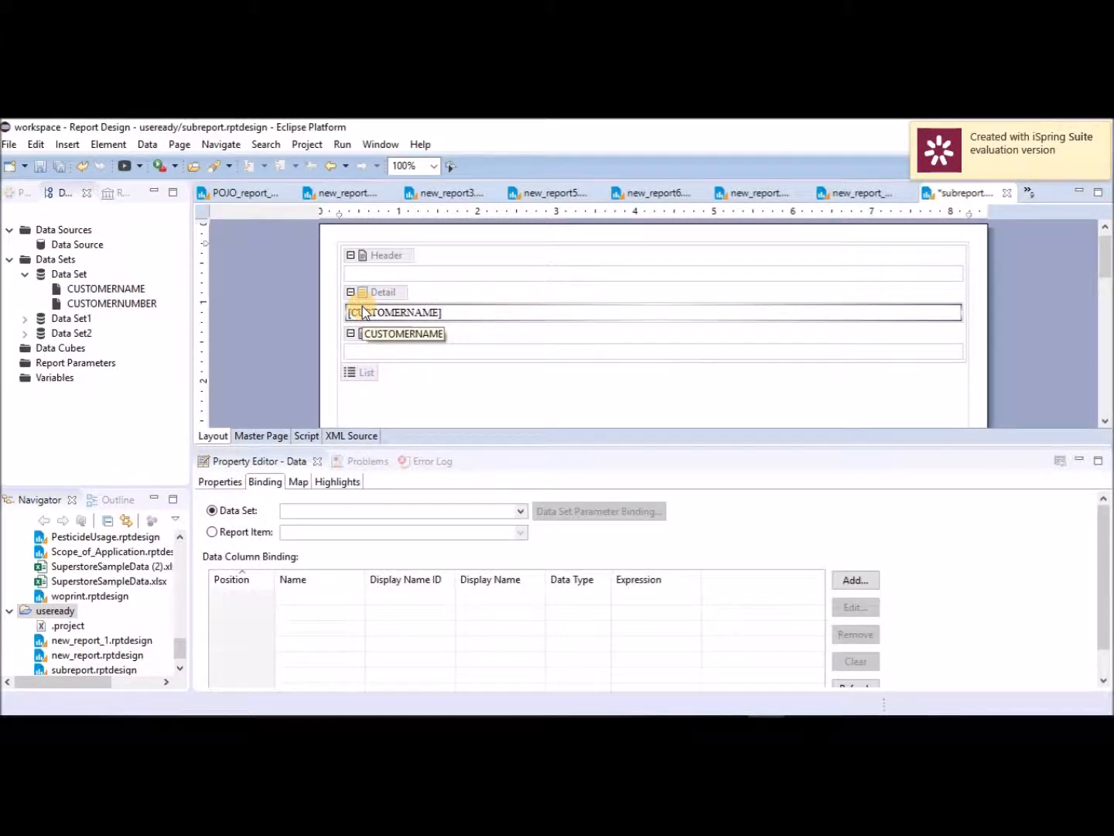
Add a sort key to the list on row["CUSTOMERNAME"] in ascending direction
{"action": "left_click", "coordinate": [365, 370]}
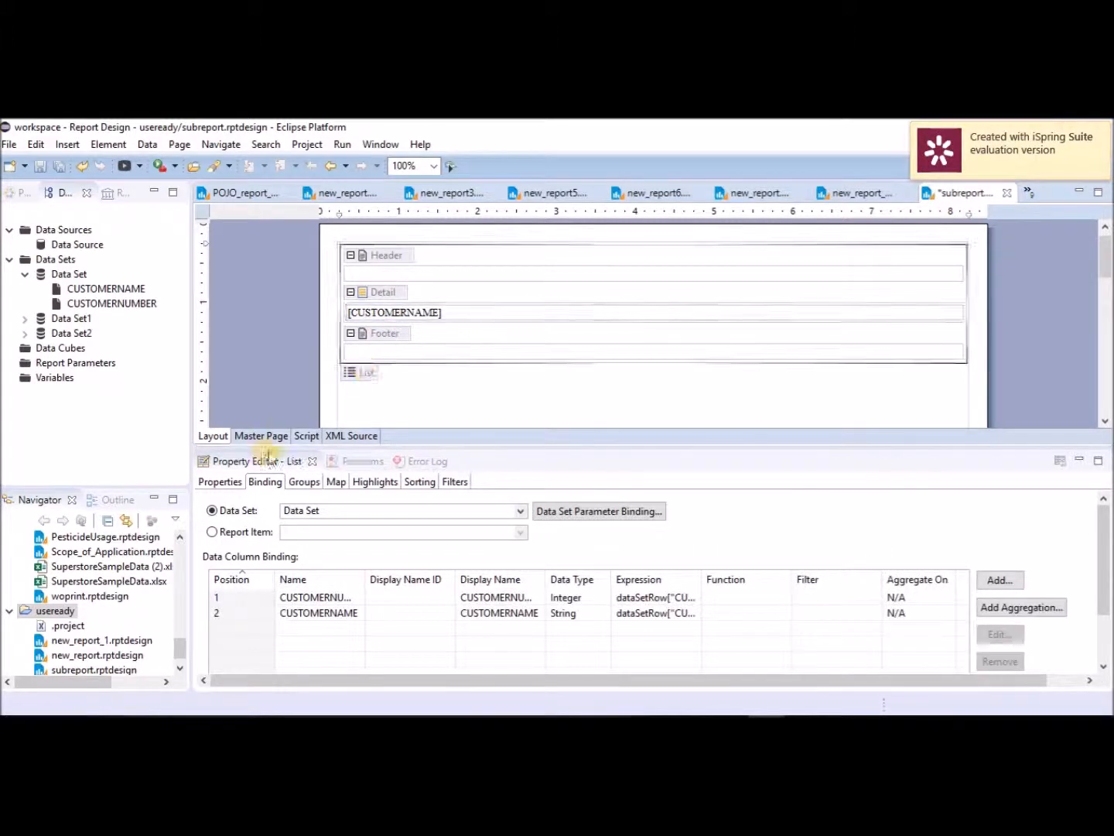
{"action": "left_click", "coordinate": [420, 480]}
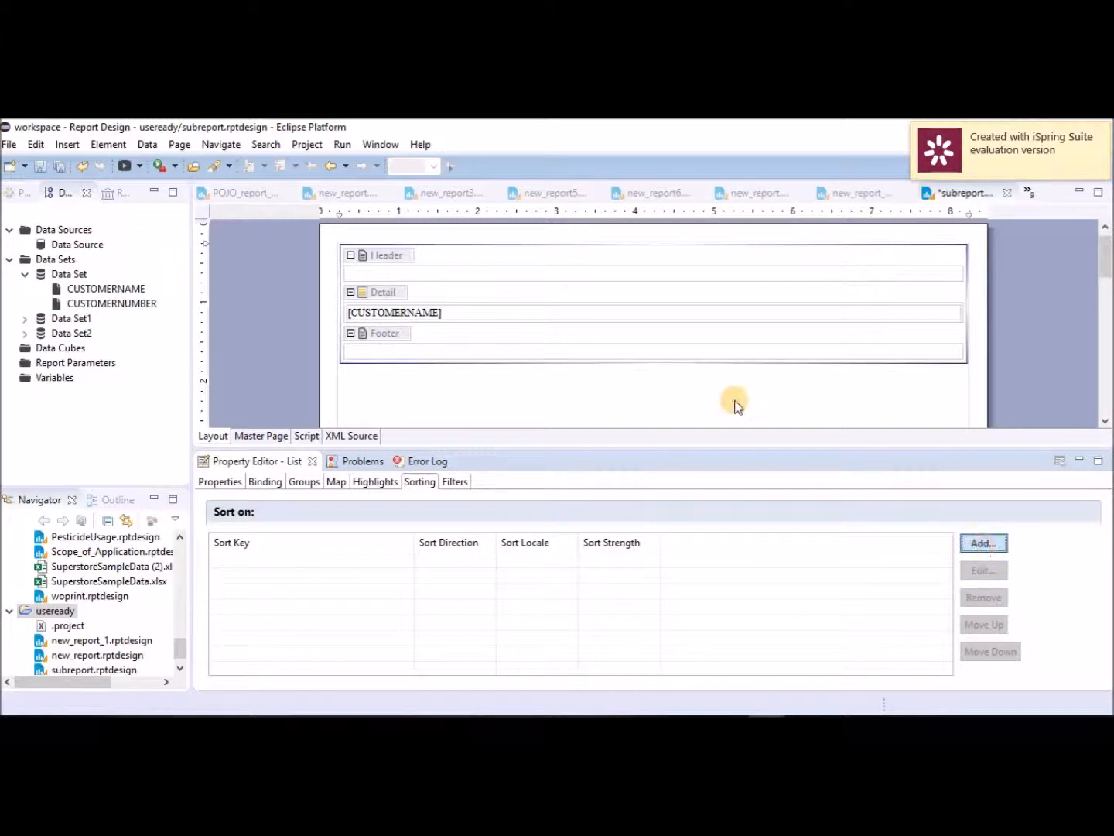
{"action": "left_click", "coordinate": [719, 352]}
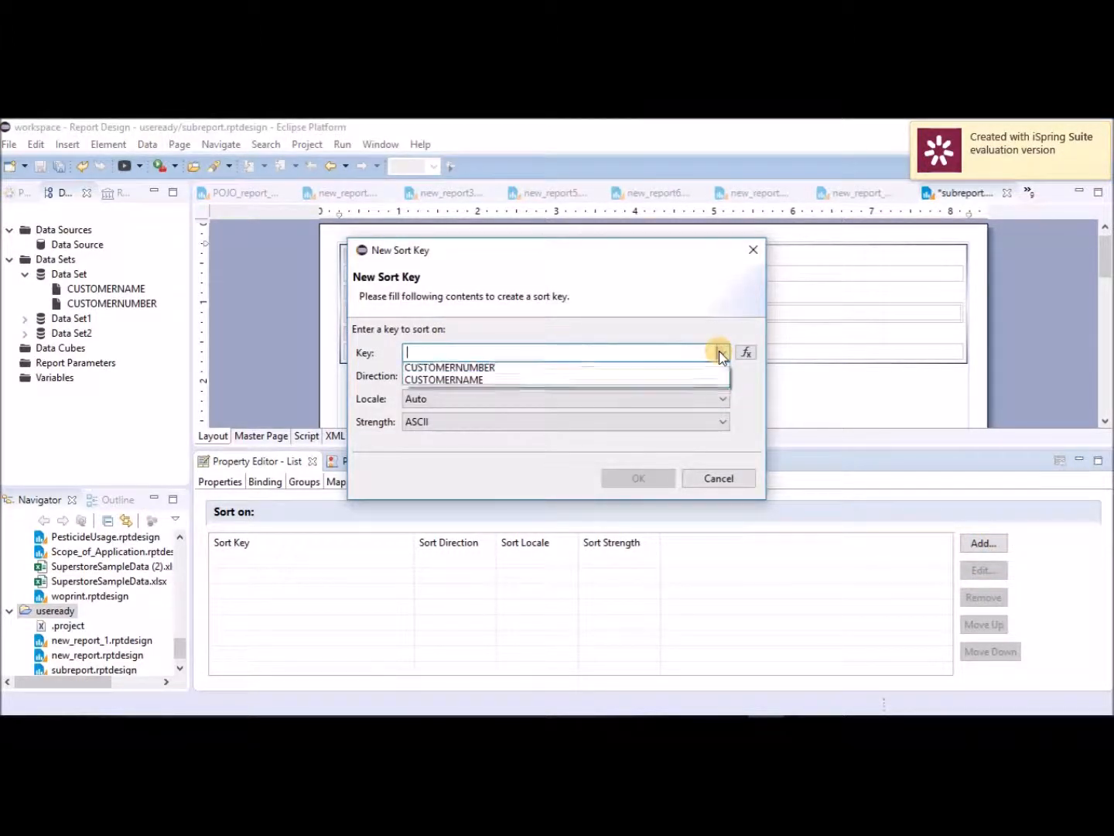
{"action": "left_click", "coordinate": [672, 381]}
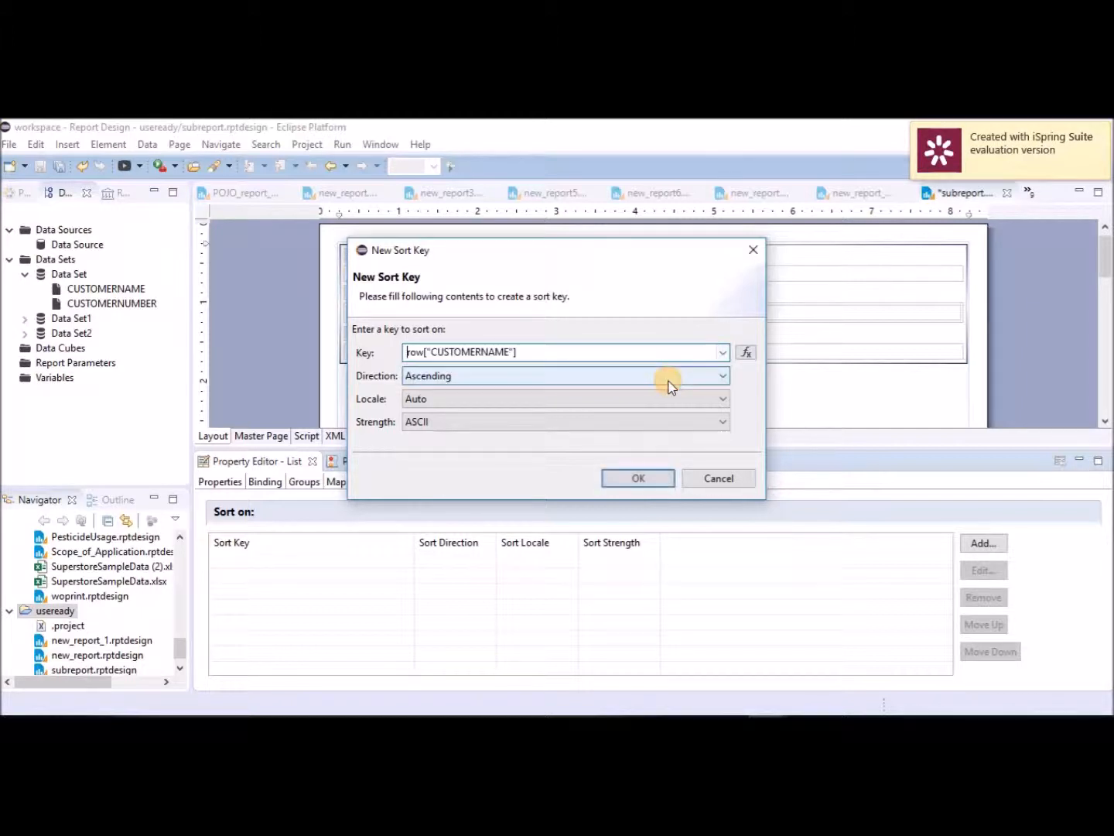
{"action": "left_click", "coordinate": [637, 477]}
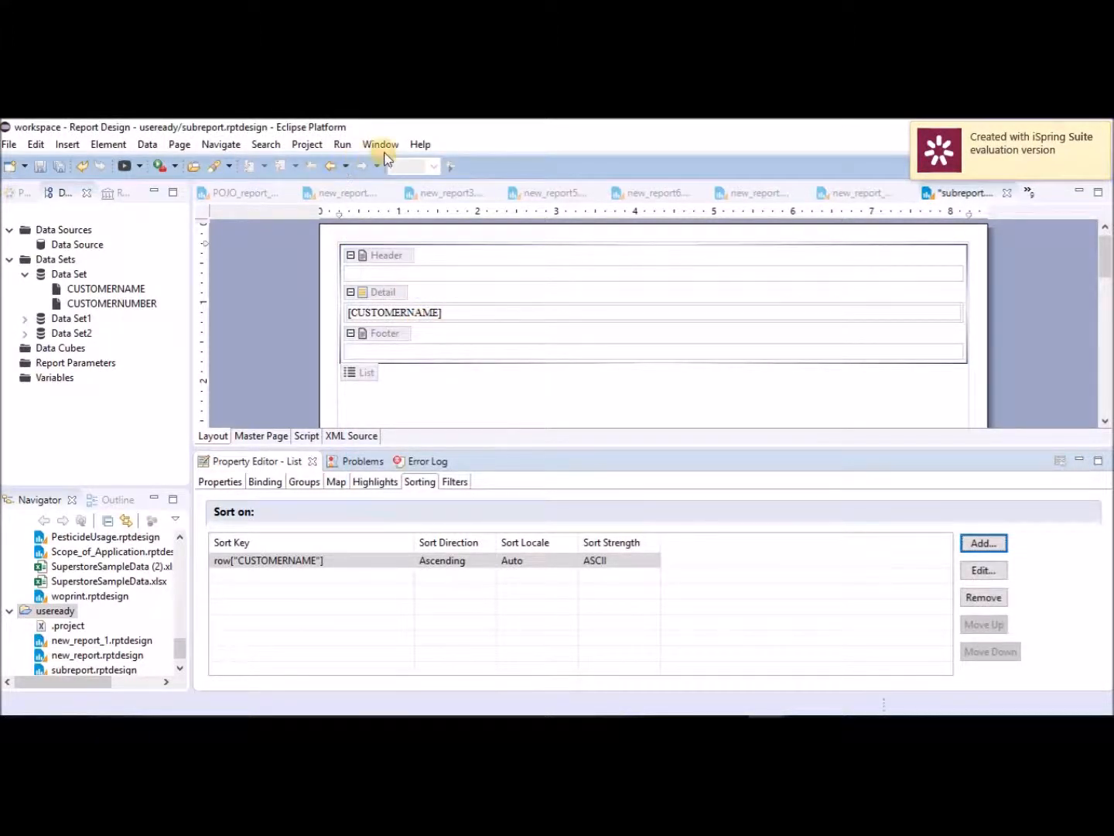
Preview the report with the sorted customer list in the web viewer
{"action": "left_click", "coordinate": [344, 144]}
{"action": "mouse_move", "coordinate": [366, 184]}
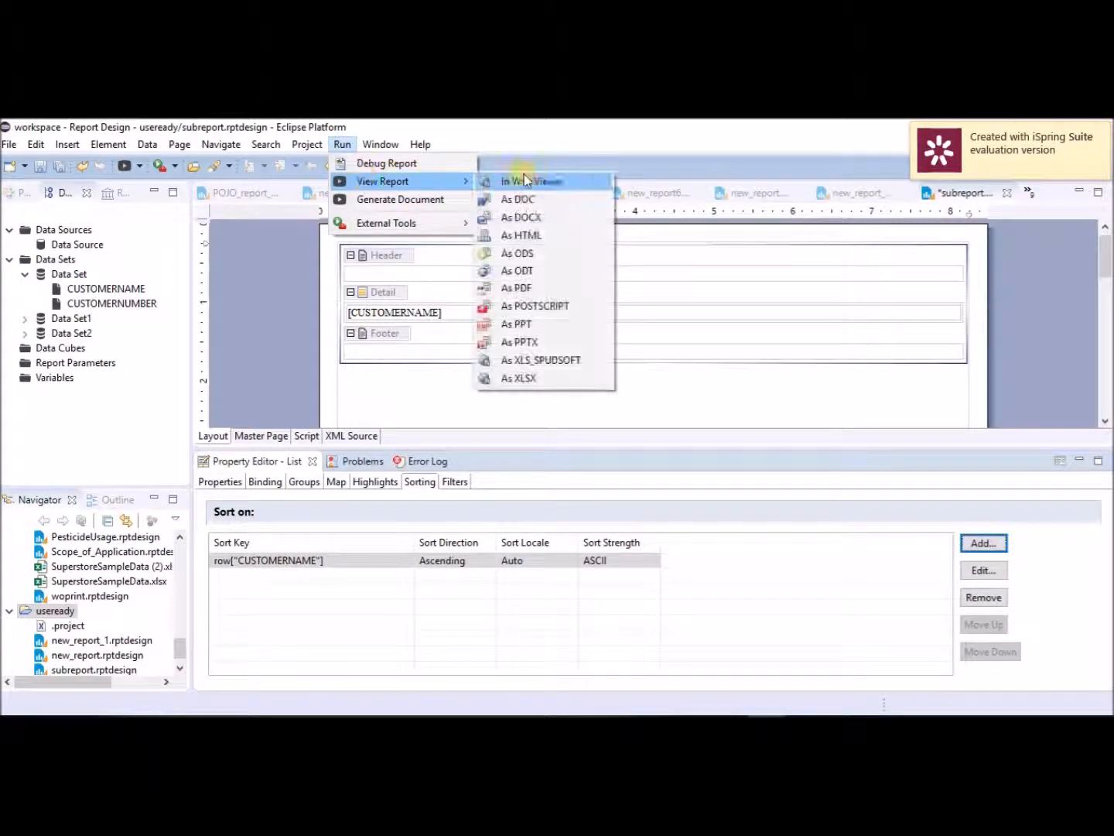
{"action": "left_click", "coordinate": [551, 175]}
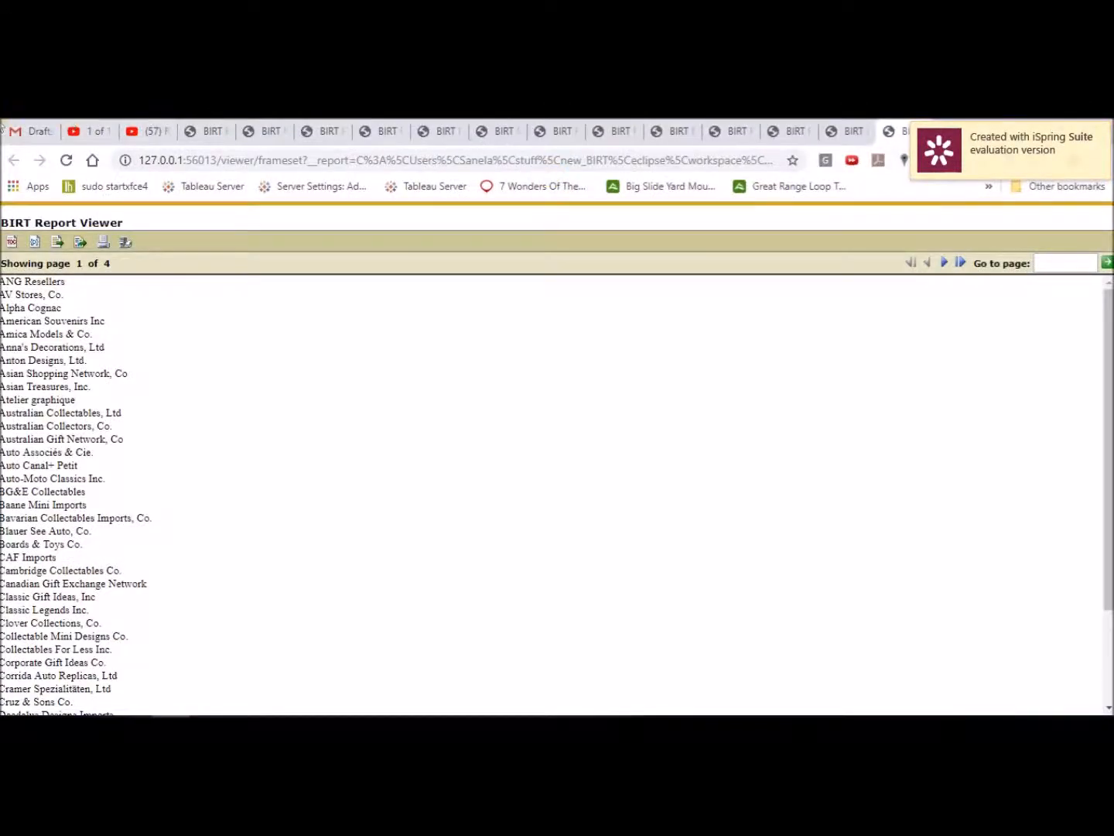